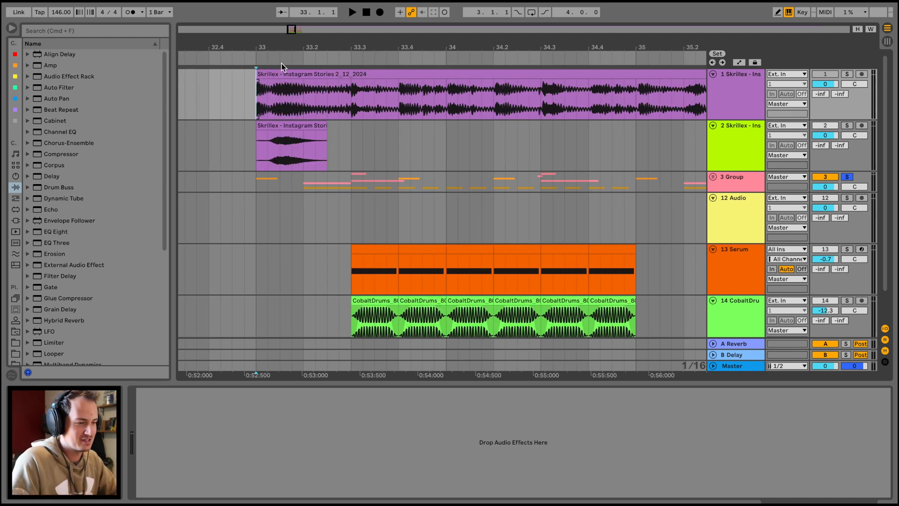
Solo the Skrillex reference audio on track 1 and play it from bar 33 and again from 33.2.2.
drag(290, 50, 294, 48)
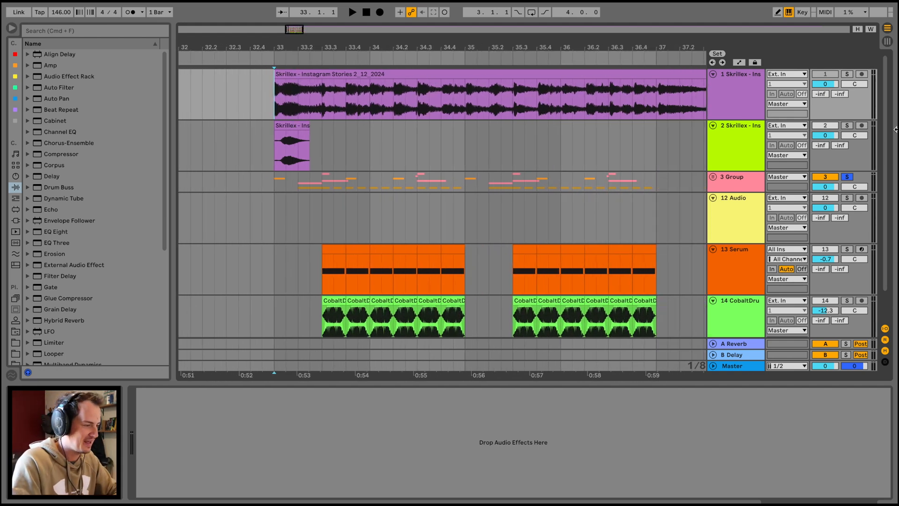
click(847, 74)
key(space)
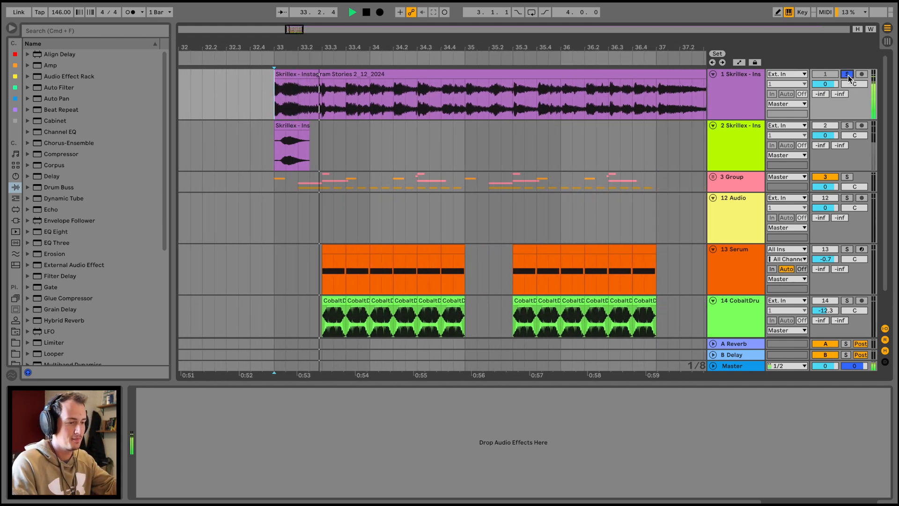
drag(314, 48, 315, 47)
click(295, 101)
key(space)
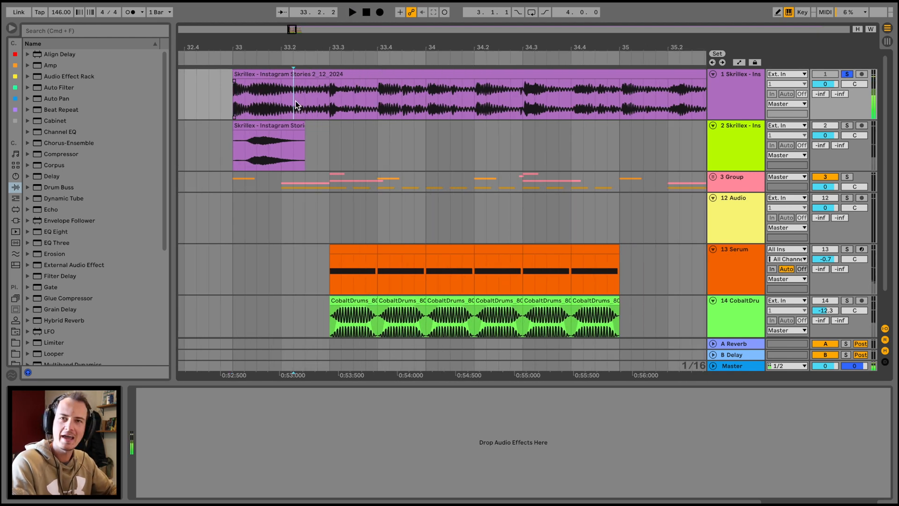
key(space)
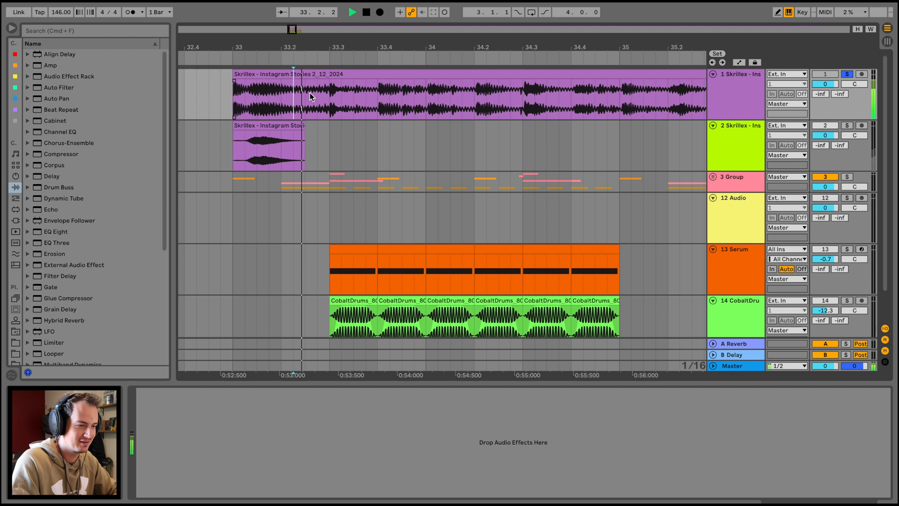
Listen to the drum group from 33.1.1 and inspect its unfolded tracks down to the frozen clip at 33.2 on track 8.
click(229, 182)
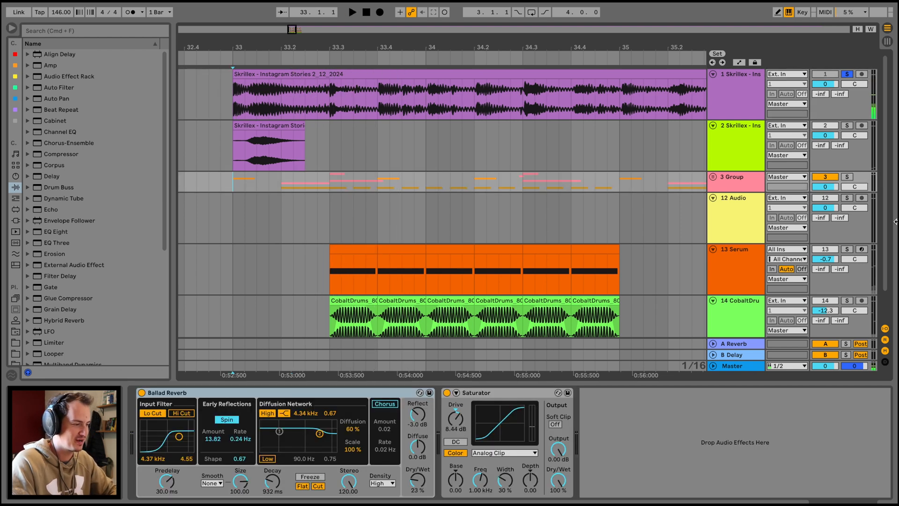
key(space)
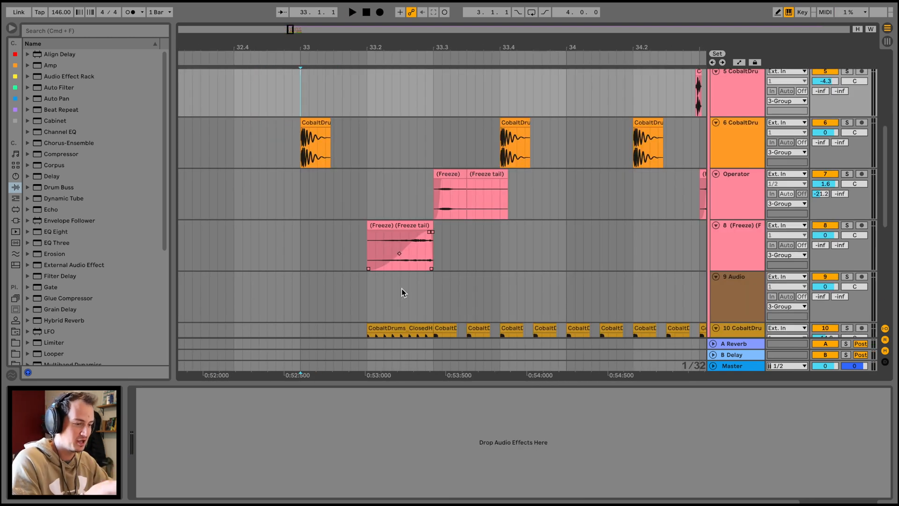
scroll(402, 290, down, 2)
scroll(394, 318, down, 1)
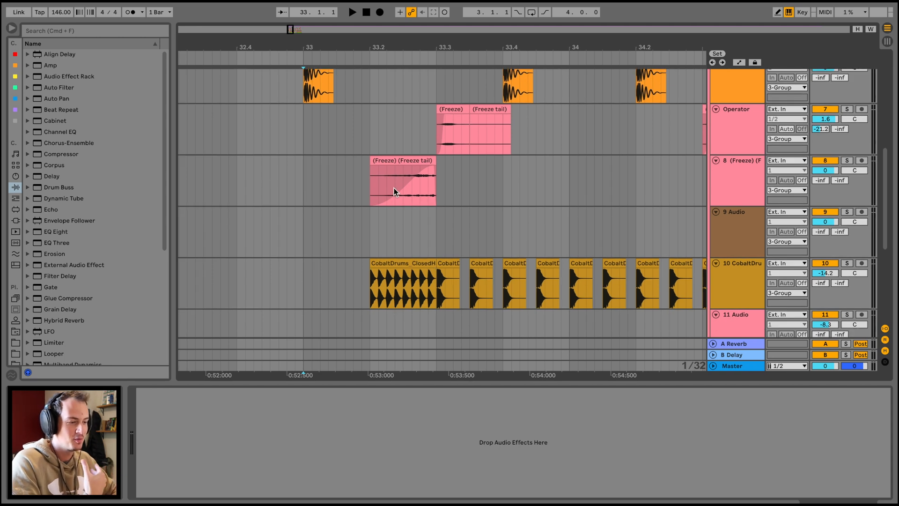
click(399, 162)
click(394, 180)
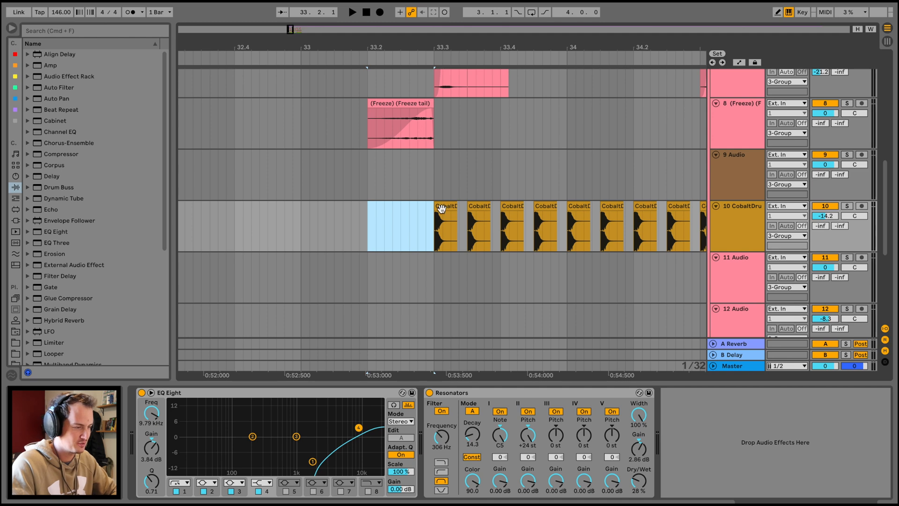
Copy the closed-hat clip at 33.3 on track 10 to 33.2 as a short hit and duplicate it seven times to fill up to 33.3.
click(441, 209)
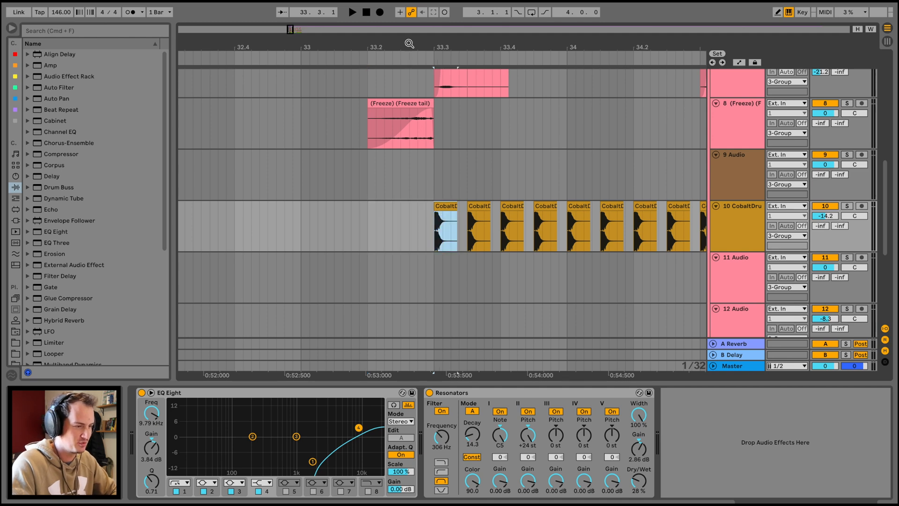
drag(408, 47, 408, 52)
click(368, 221)
key(ctrl+v)
key(ctrl+d)
key(ctrl+d)
key(ctrl+d)
key(ctrl+d)
key(ctrl+d)
key(ctrl+d)
key(ctrl+d)
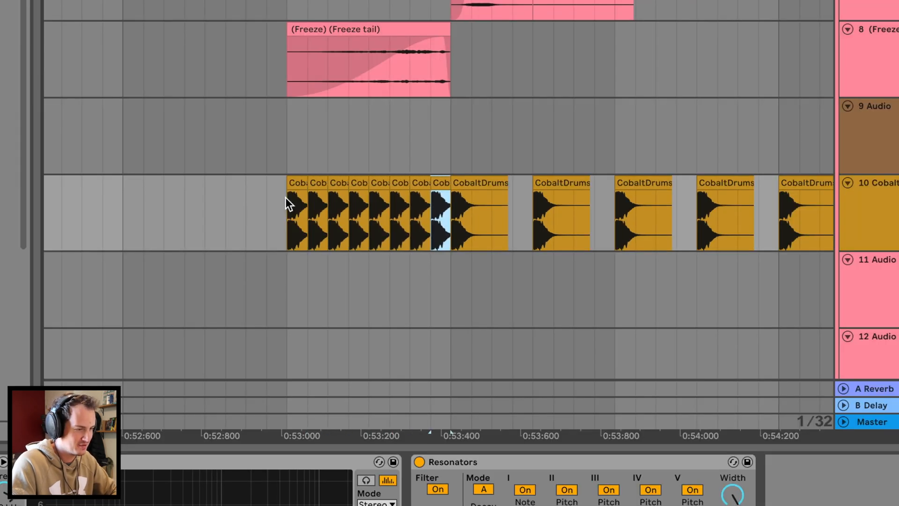
Solo track 10 to check the hat roll and consolidate its eight clips between 33.2 and 33.3 into one.
key(plus)
click(297, 215)
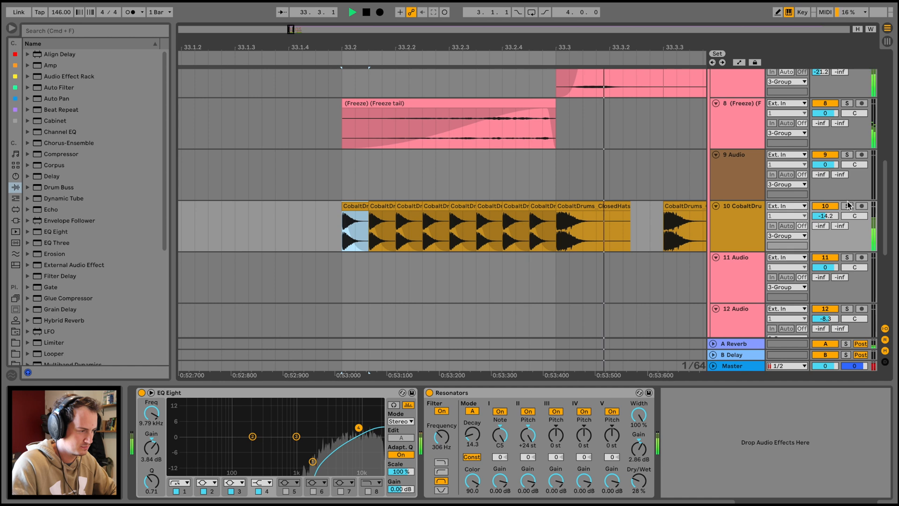
click(846, 206)
key(space)
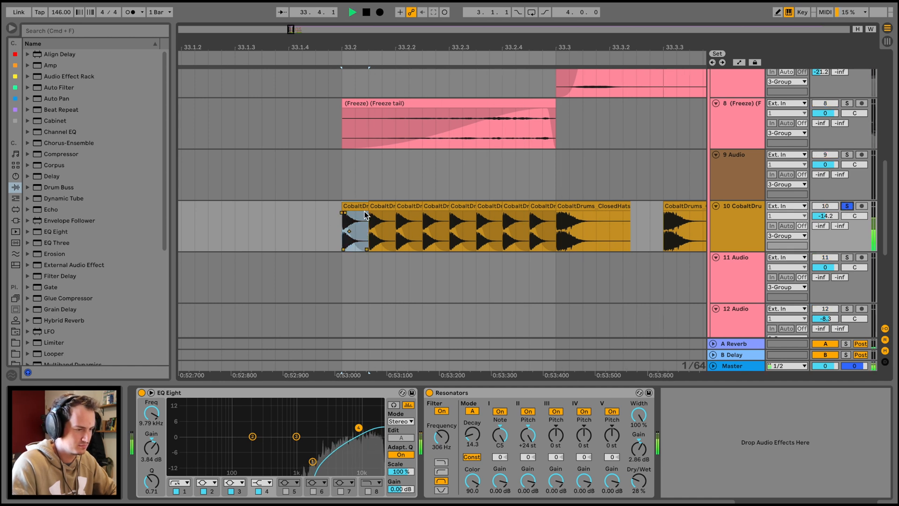
shift+click(543, 206)
key(super+j)
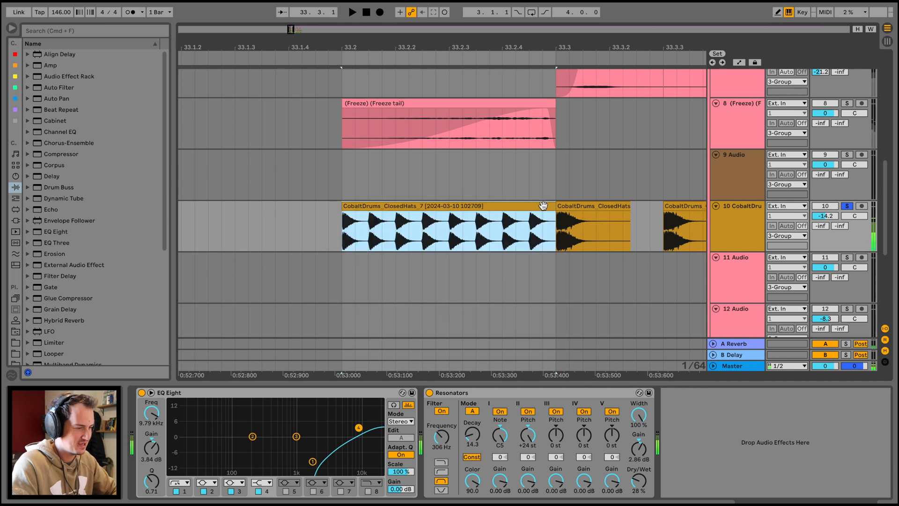
Set the consolidated hat clip's warp mode to Complex Pro with Formants at 61.72.
double_click(541, 209)
click(258, 293)
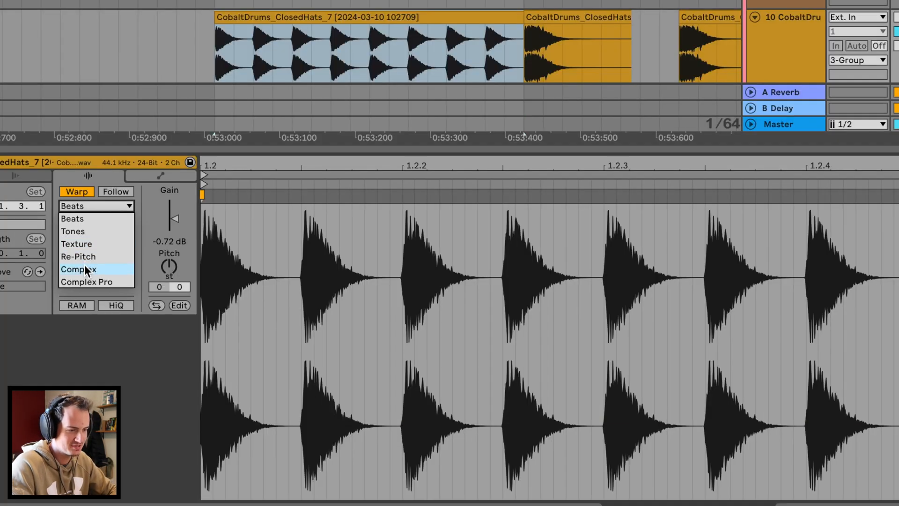
click(87, 279)
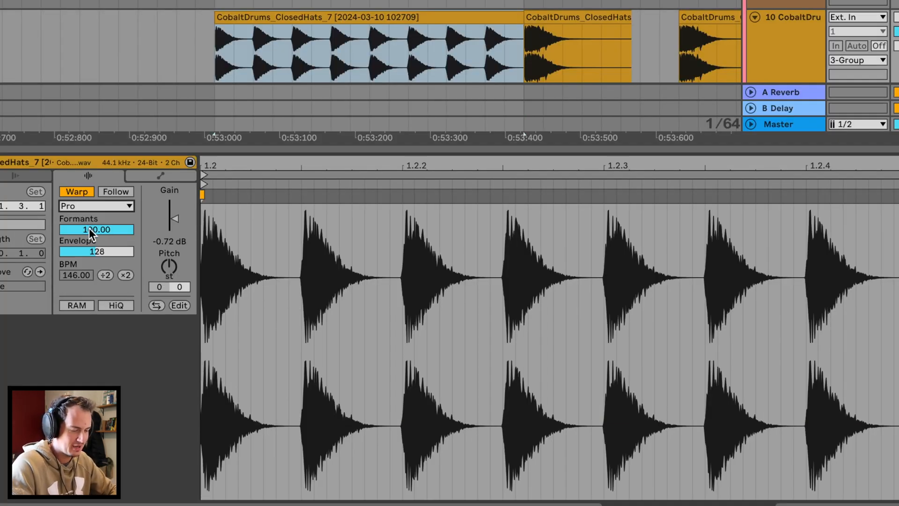
drag(106, 227, 105, 244)
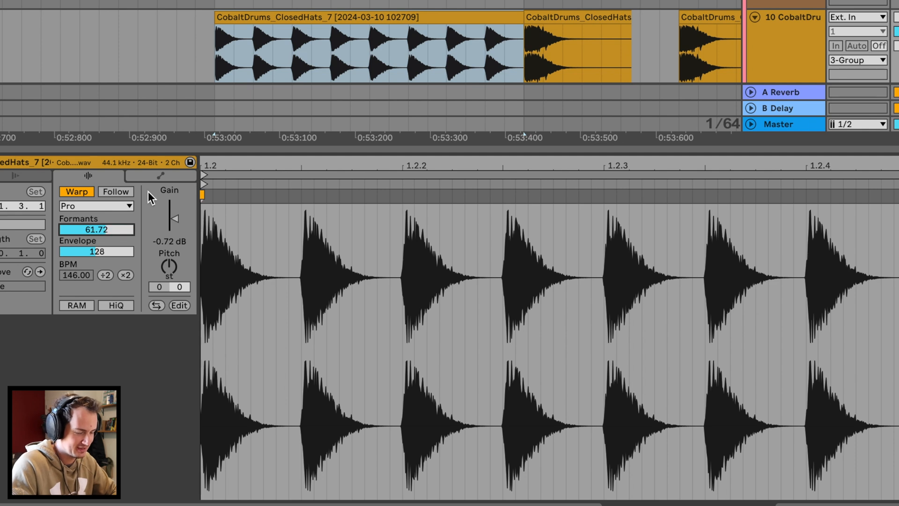
Draw a clip gain envelope on the hat roll that ramps up from a reduced level at its start.
click(156, 179)
click(92, 203)
click(77, 218)
key(ctrl+a)
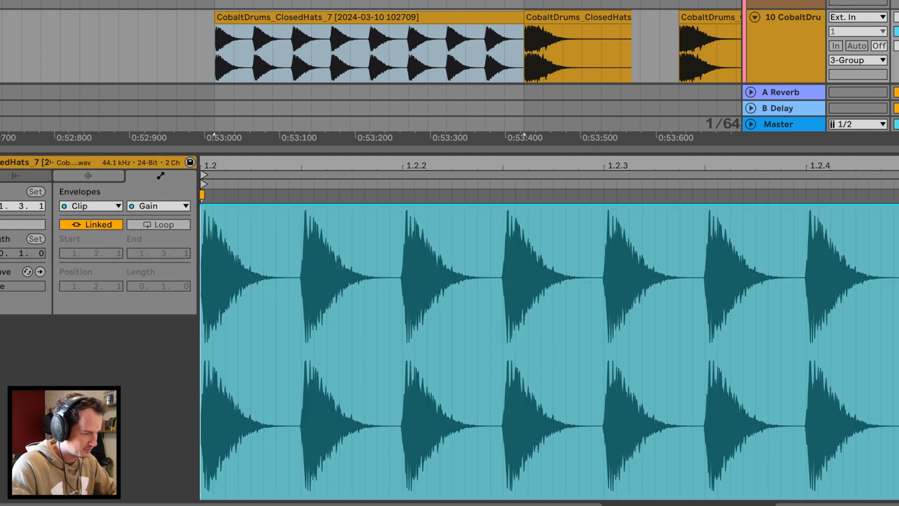
drag(204, 201, 205, 286)
Draw a transposition envelope on the hat roll that rises from below 0 at its start to +12 semitones near its end.
click(106, 207)
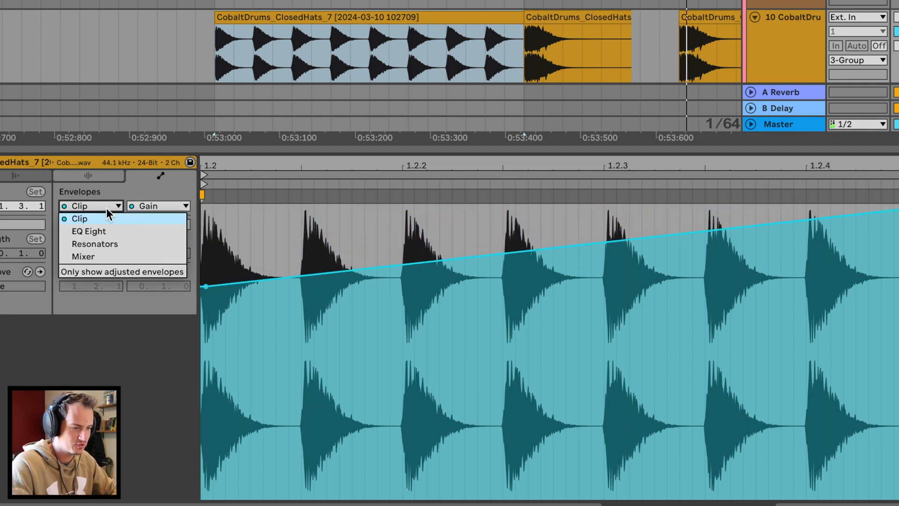
click(150, 203)
click(155, 205)
click(175, 229)
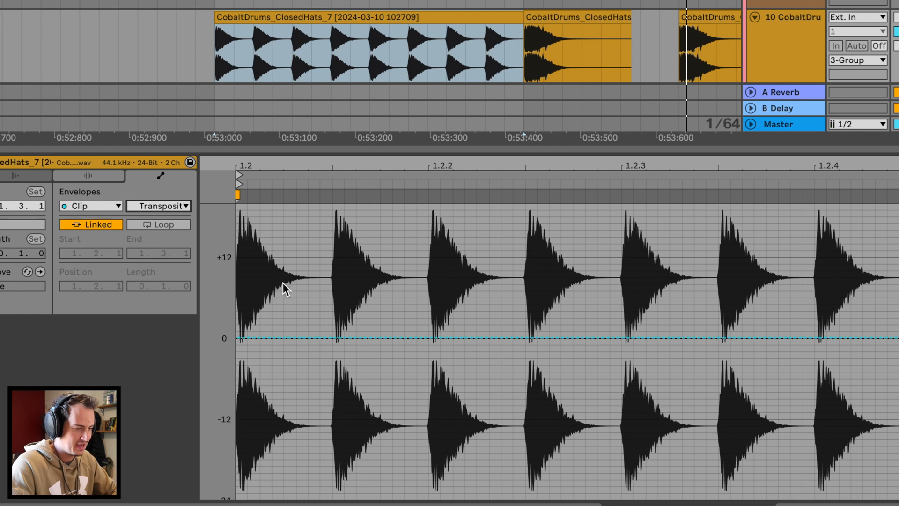
drag(253, 344, 240, 454)
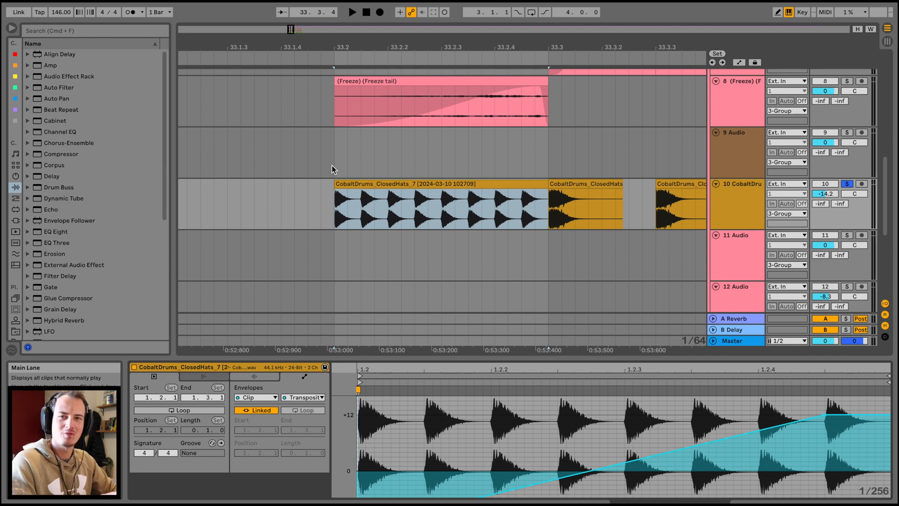
Audition the trap snare on track 4 and the Operator layer at 33.3 in solo, then together with the full mix.
scroll(332, 165, up, 3)
click(370, 147)
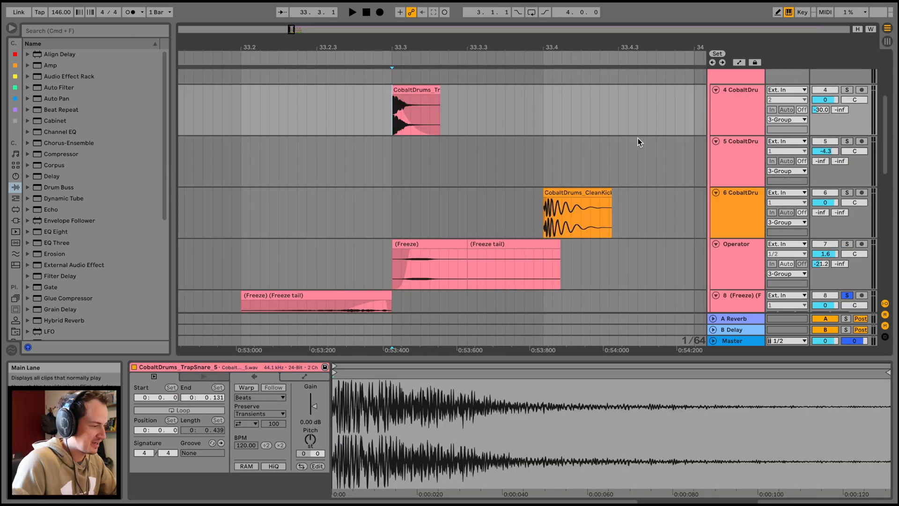
click(848, 90)
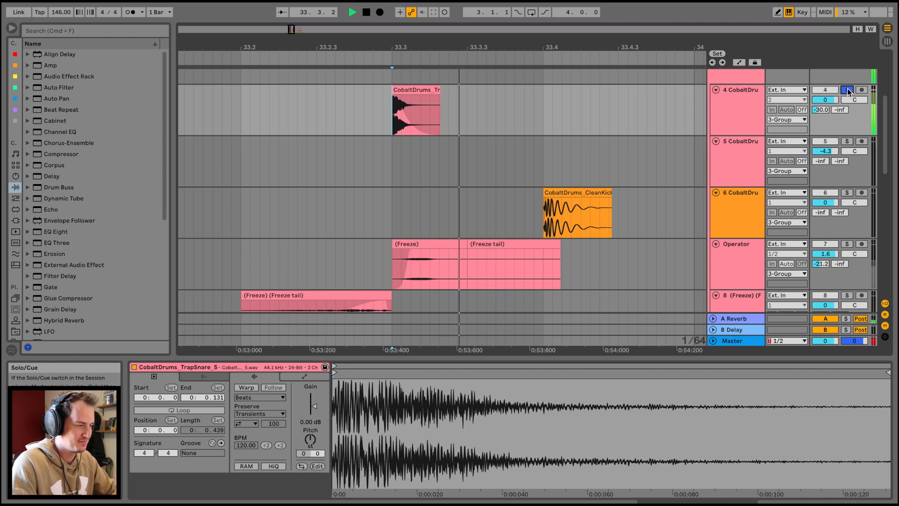
scroll(422, 51, down, 1)
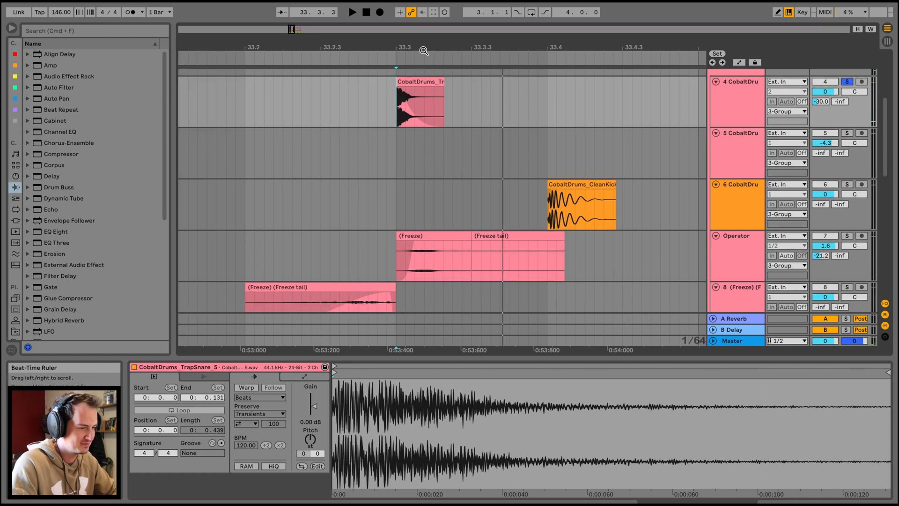
click(846, 235)
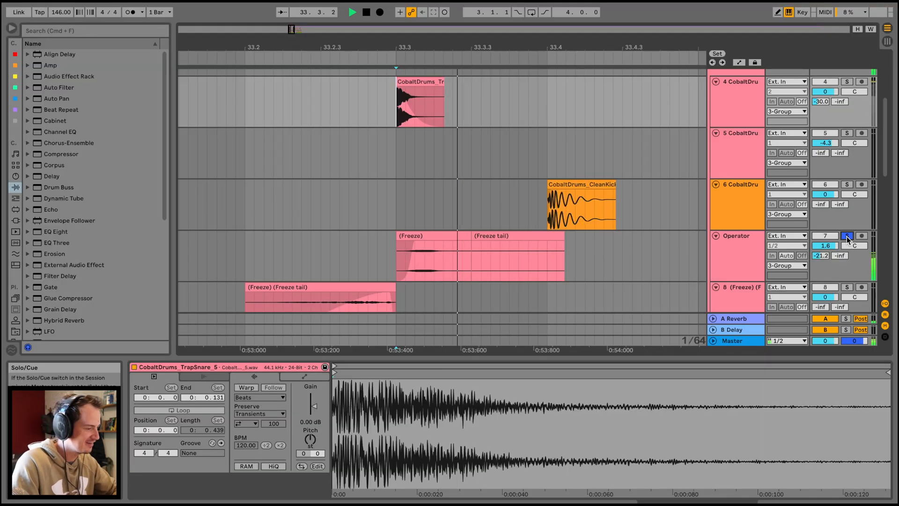
click(847, 82)
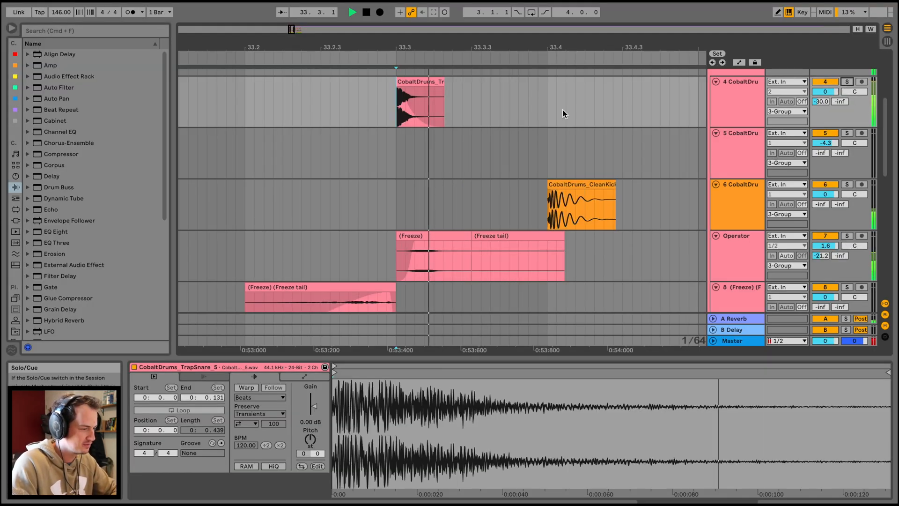
key(space)
Add a MIDI track with Operator below the existing Operator track, holding a clip at 33.3 with a G#3 note.
key(minus)
scroll(672, 210, down, 2)
click(715, 224)
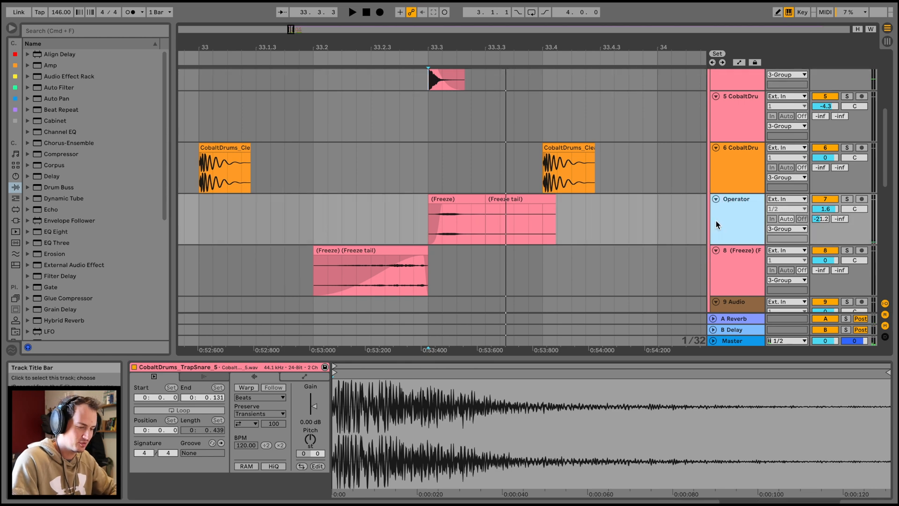
key(super+shift+t)
click(724, 246)
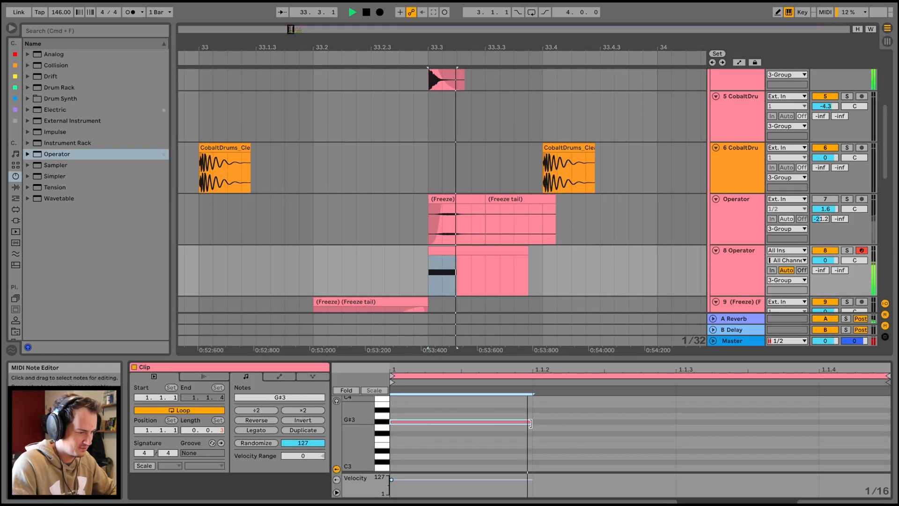
Shorten the note in the new Operator clip slightly and raise it to G#4.
drag(530, 423, 518, 423)
key(shift+Tab)
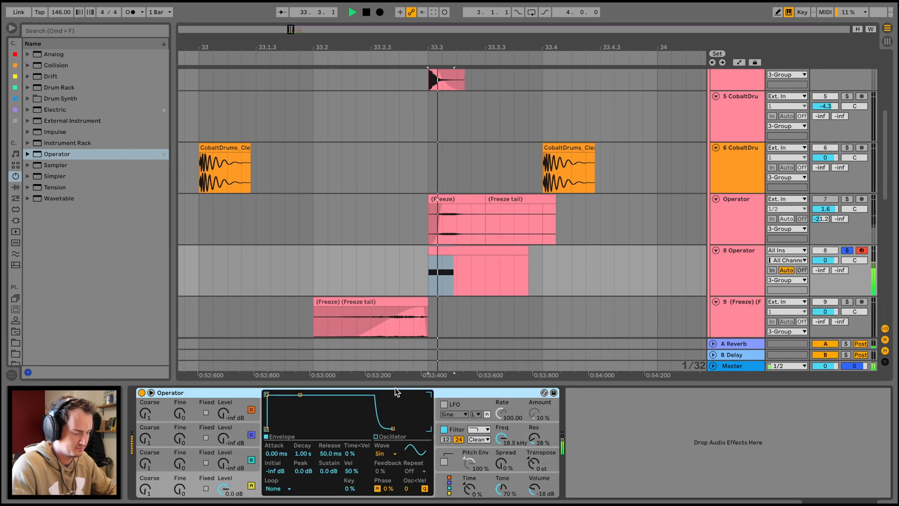
double_click(463, 250)
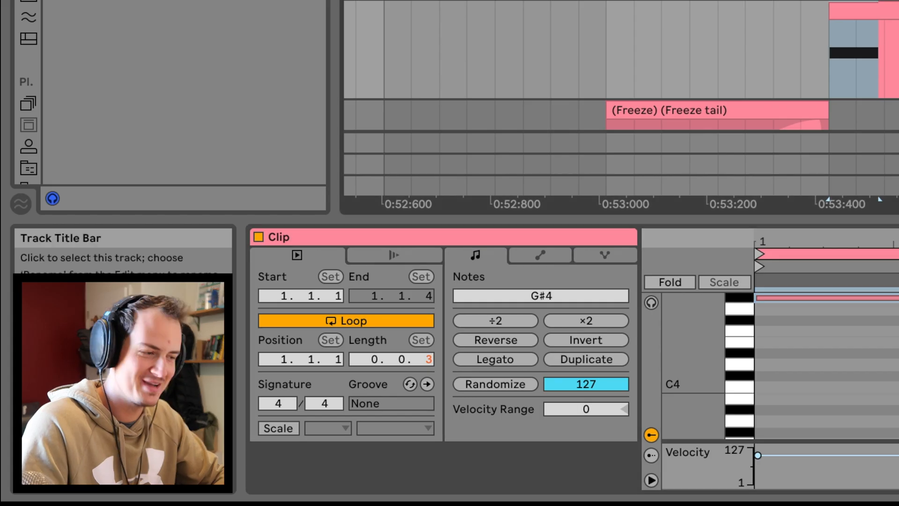
key(shift+Tab)
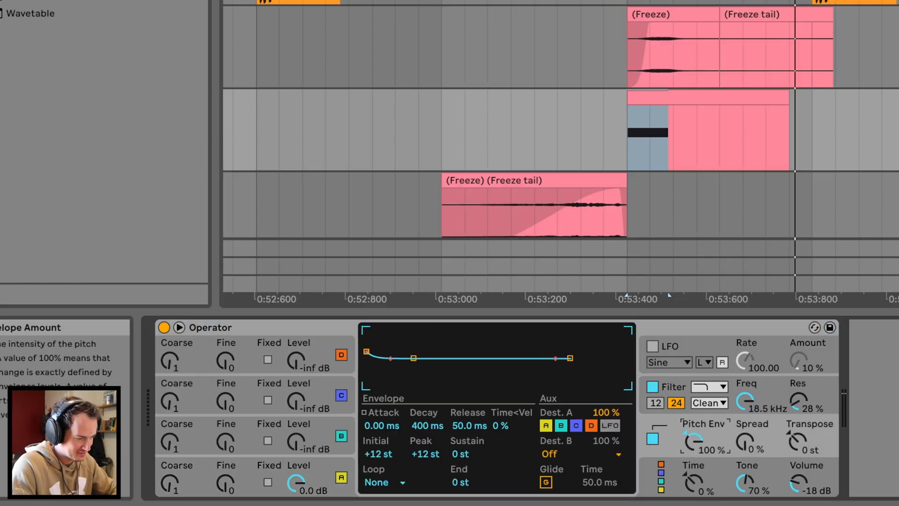
Set Operator's pitch envelope amount to -67% with a decay of 245 ms, and oscillator A's release to 52.1 ms.
drag(696, 442, 696, 438)
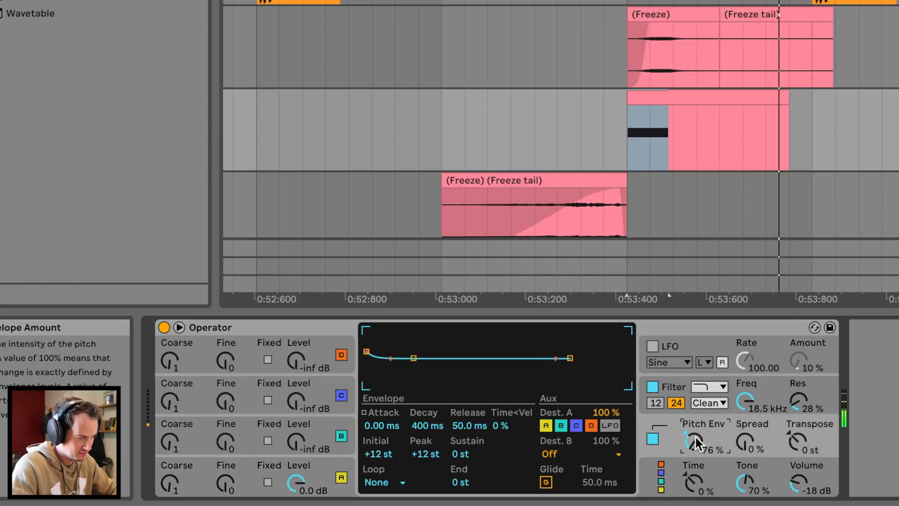
drag(426, 425, 426, 433)
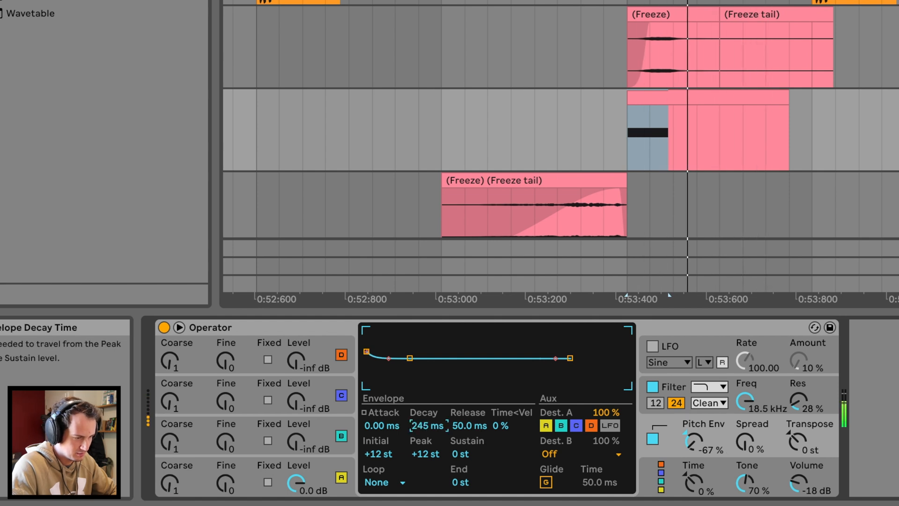
click(255, 475)
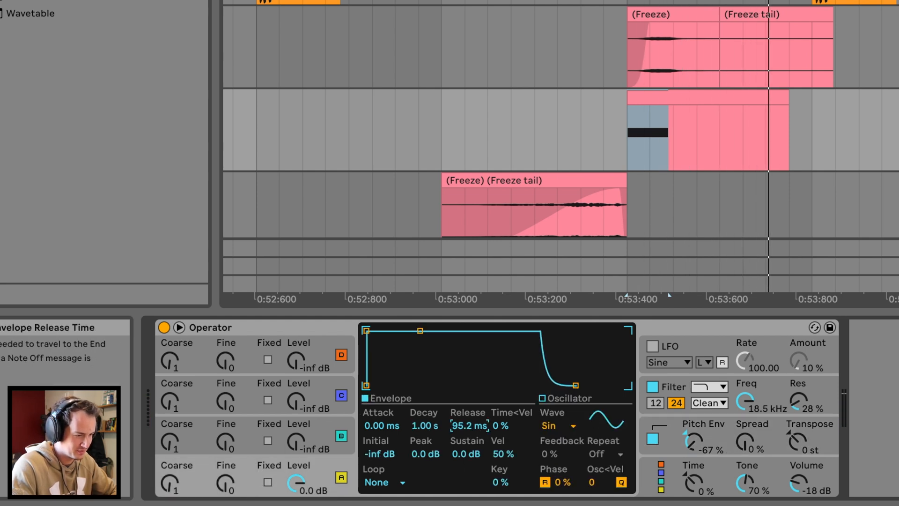
drag(470, 425, 469, 406)
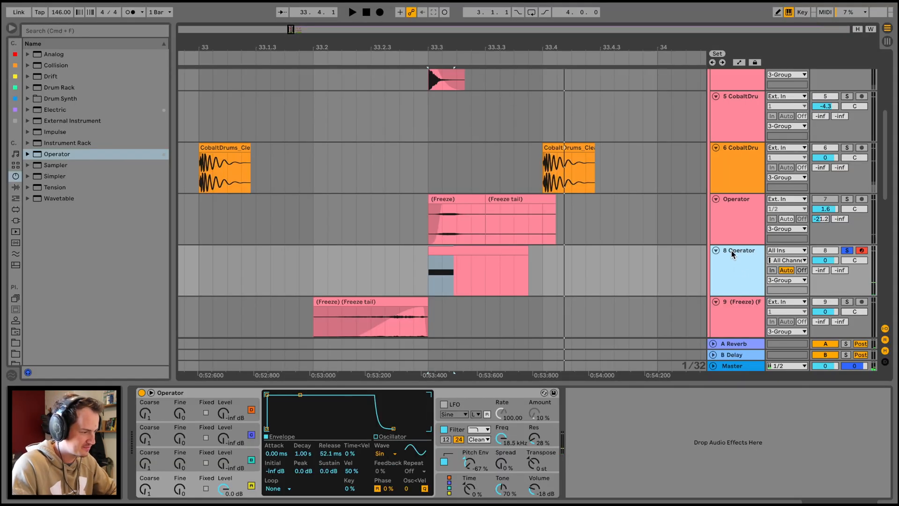
Freeze the new Operator track.
right_click(733, 255)
click(762, 321)
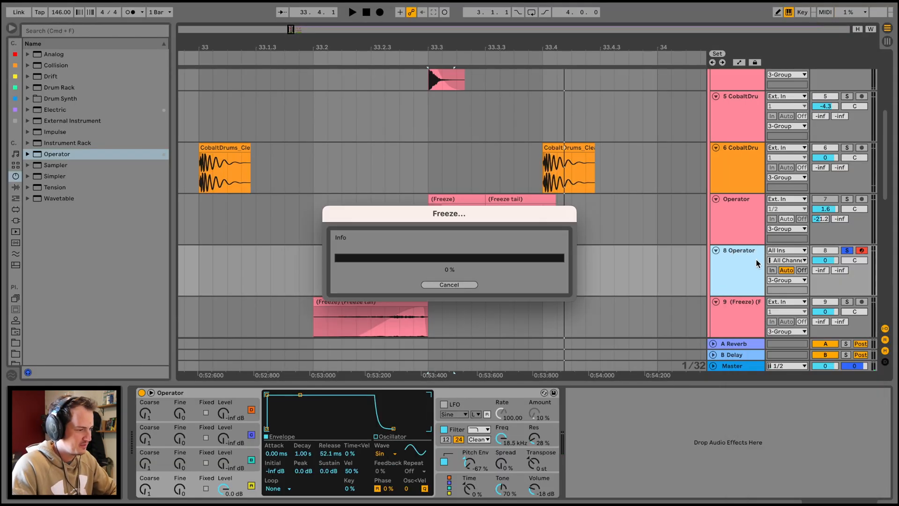
Flatten the frozen Operator track to audio and shift its clip to start slightly after 33.3 with a fade-in.
right_click(746, 252)
click(774, 331)
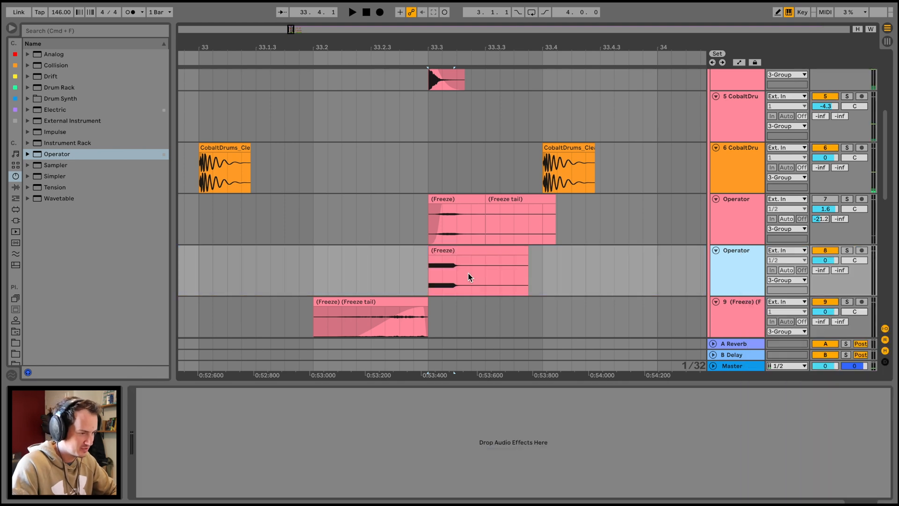
drag(438, 47, 446, 219)
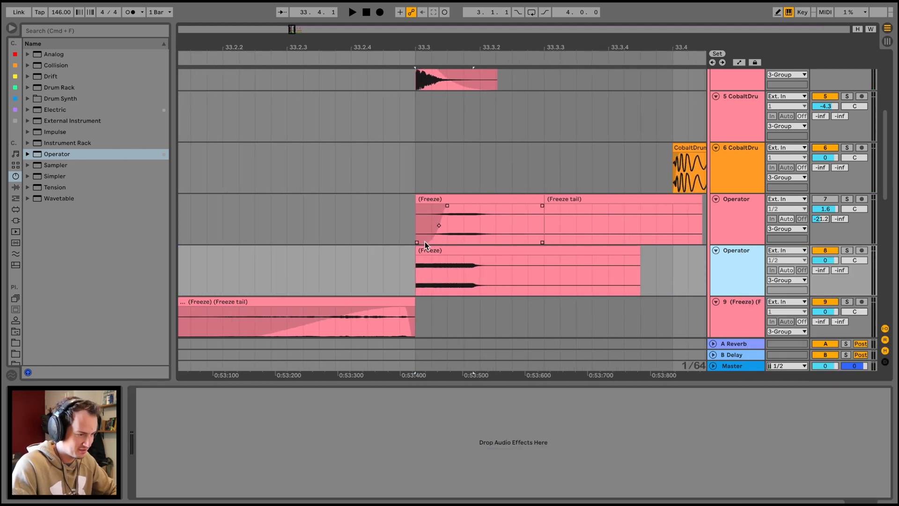
drag(417, 253, 465, 249)
click(425, 256)
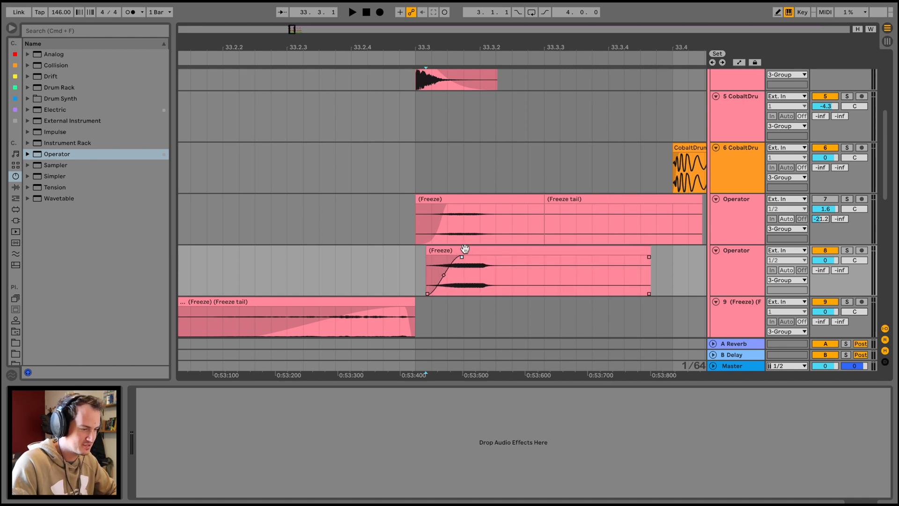
Compare the shifted clip's start with the snare transient at 33.3 and play the layers together.
scroll(416, 188, up, 1)
drag(436, 38, 382, 88)
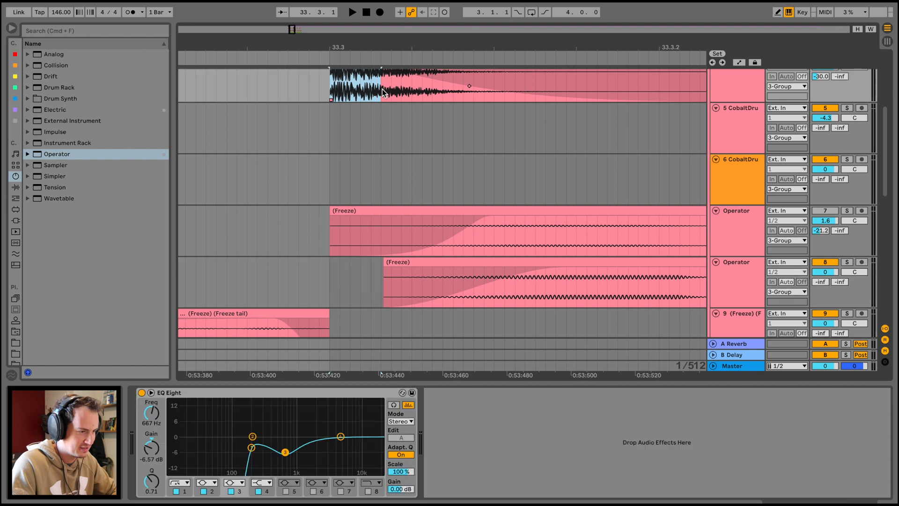
click(386, 270)
drag(421, 46, 421, 5)
key(space)
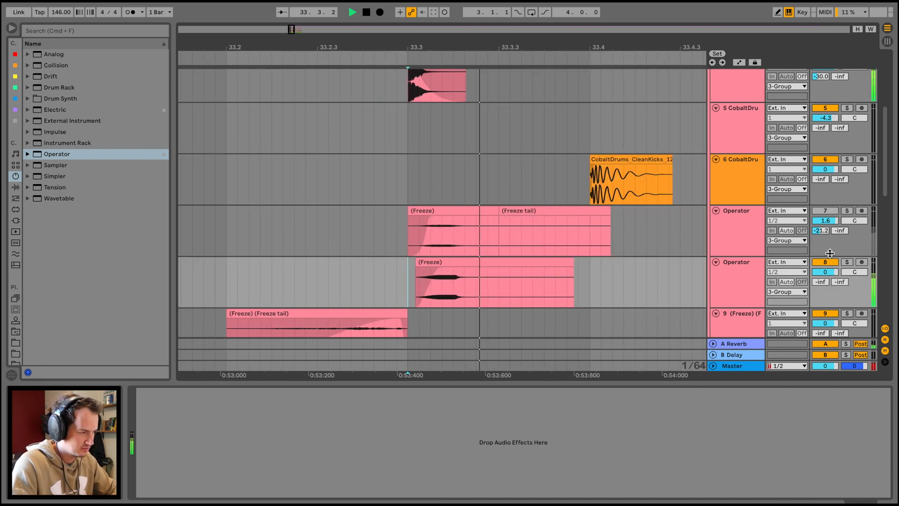
key(space)
Add the Reverb audio effect to the flattened Operator track.
click(16, 186)
drag(53, 248, 304, 266)
drag(505, 286, 505, 287)
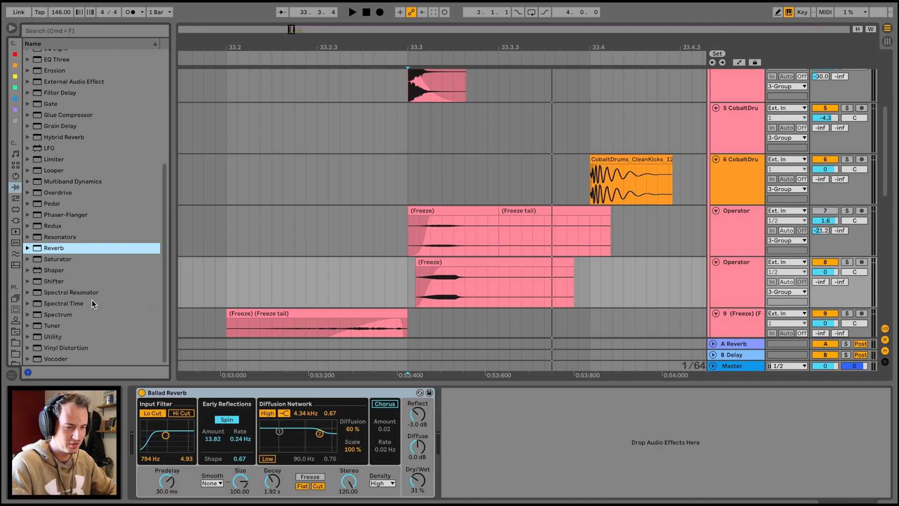
Insert Overdrive at 1.46 kHz with 6% dry/wet and OTT at 25% before the reverb, and set the reverb to 710 ms decay and 83% dry/wet.
double_click(63, 194)
click(28, 182)
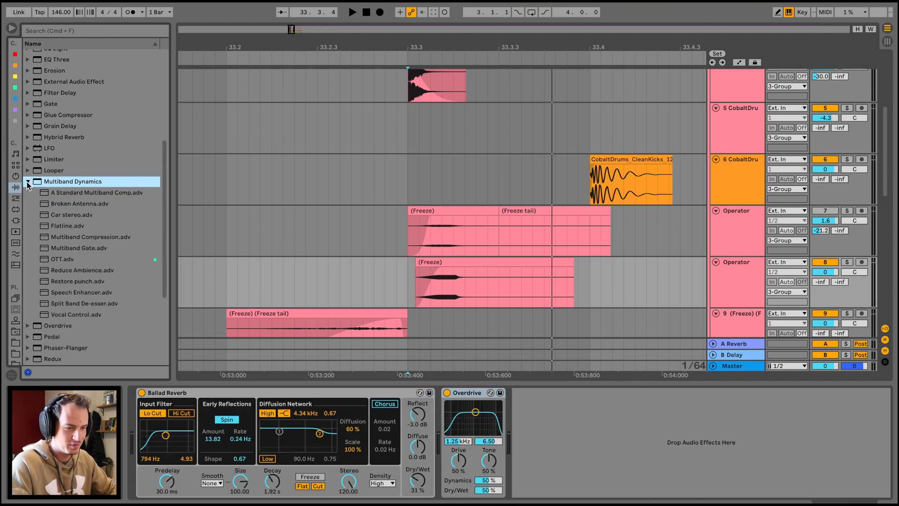
double_click(61, 259)
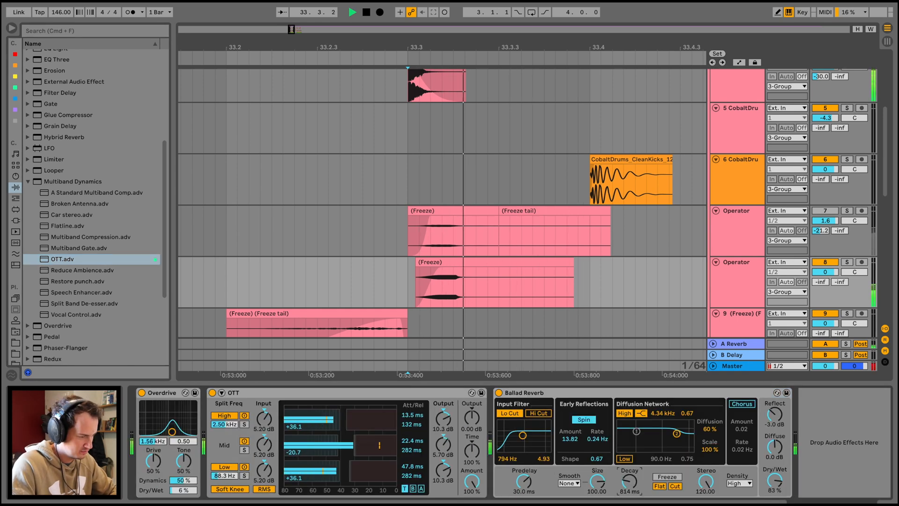
key(Left)
Add Chorus-Ensemble at 52% dry/wet between OTT and the reverb, and shorten the Operator clip with a fade-out.
click(70, 127)
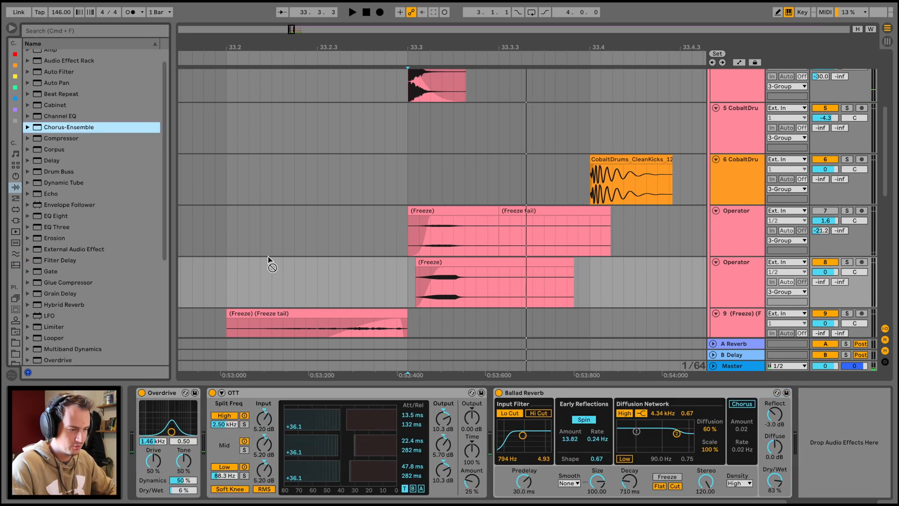
key(Return)
drag(620, 488, 620, 493)
key(space)
key(space)
key(space)
key(space)
key(space)
key(space)
key(space)
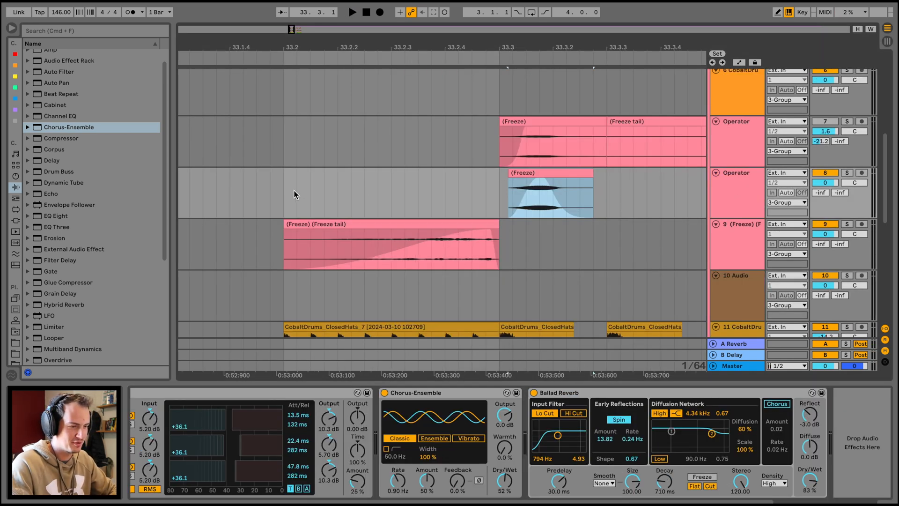
Duplicate the processed Operator track, reshape the copy's fade-out to hold longer, lengthen its reverb decay to about 1.17 s, and audition it soloed.
click(741, 179)
key(super+d)
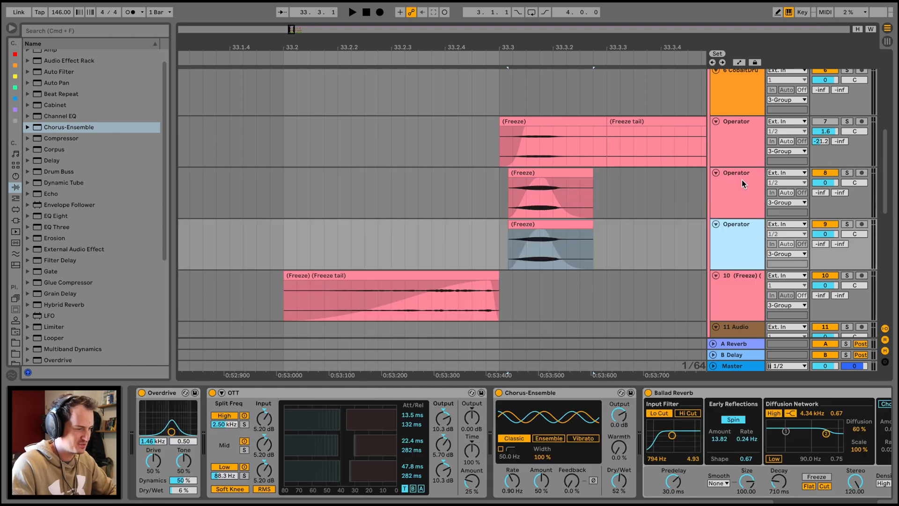
drag(560, 255, 655, 221)
click(677, 467)
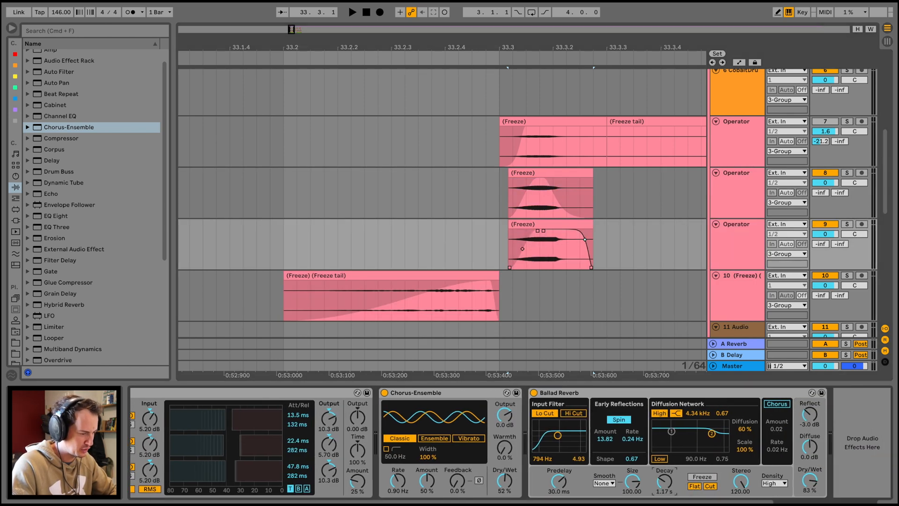
click(846, 224)
key(space)
key(space)
Freeze and flatten the duplicated Operator track, then reverse its clip and place it from 33.2 to 33.3 with a long fade-in.
right_click(729, 232)
click(773, 307)
mouse_move(569, 224)
mouse_down()
mouse_move(630, 226)
mouse_move(483, 223)
mouse_move(586, 212)
mouse_up()
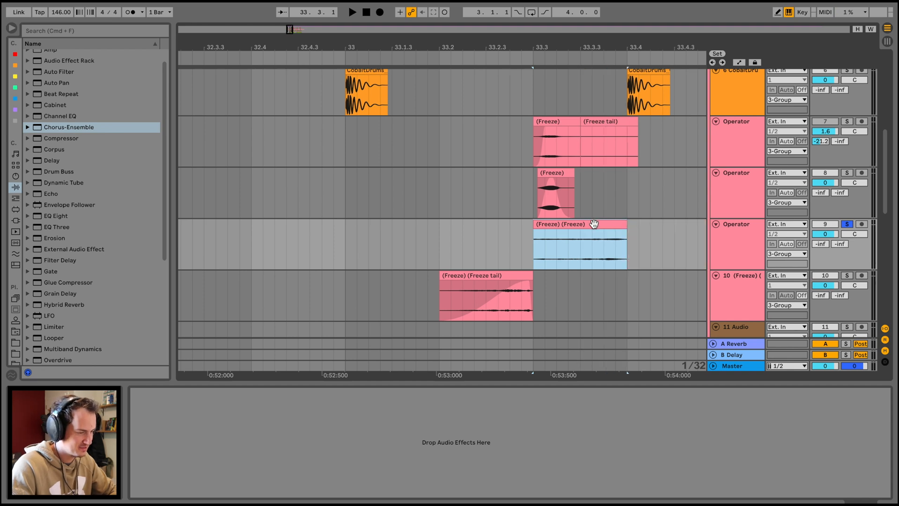
click(439, 230)
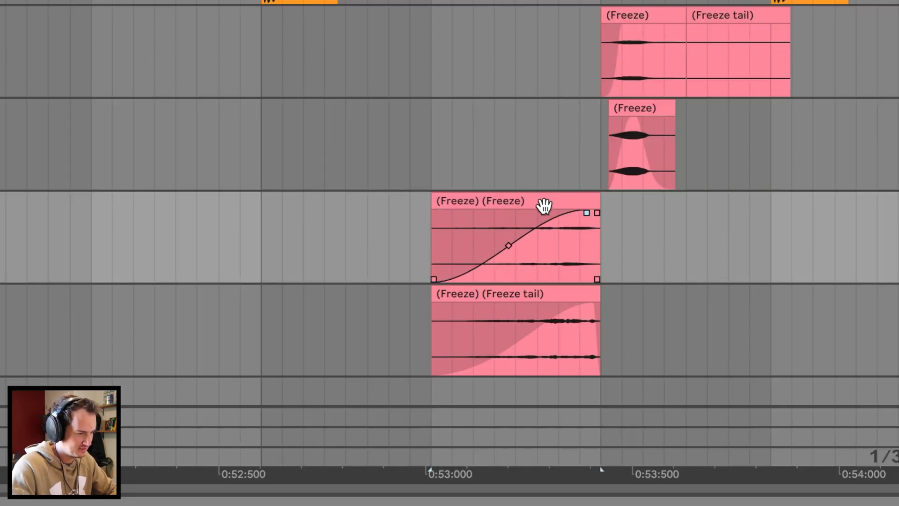
Examine the clip transposition envelope of the reversed freeze-tail clip on track 10.
click(540, 296)
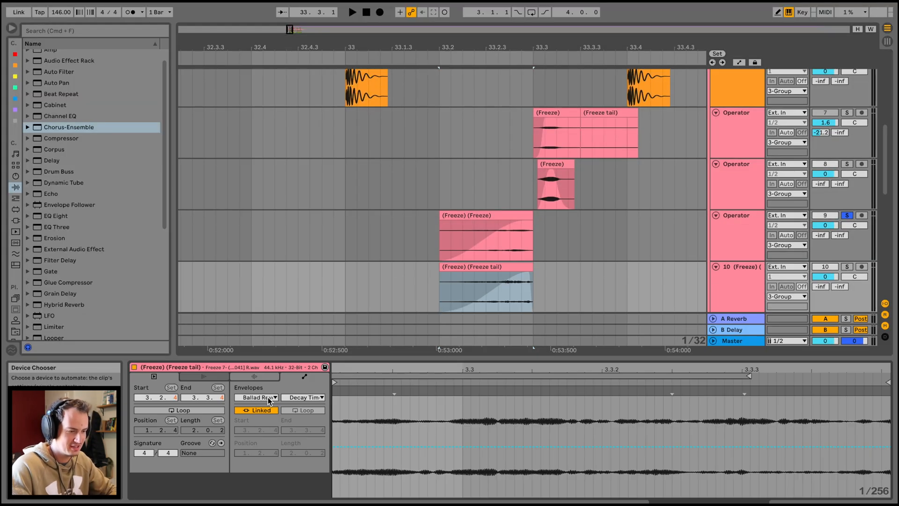
click(269, 397)
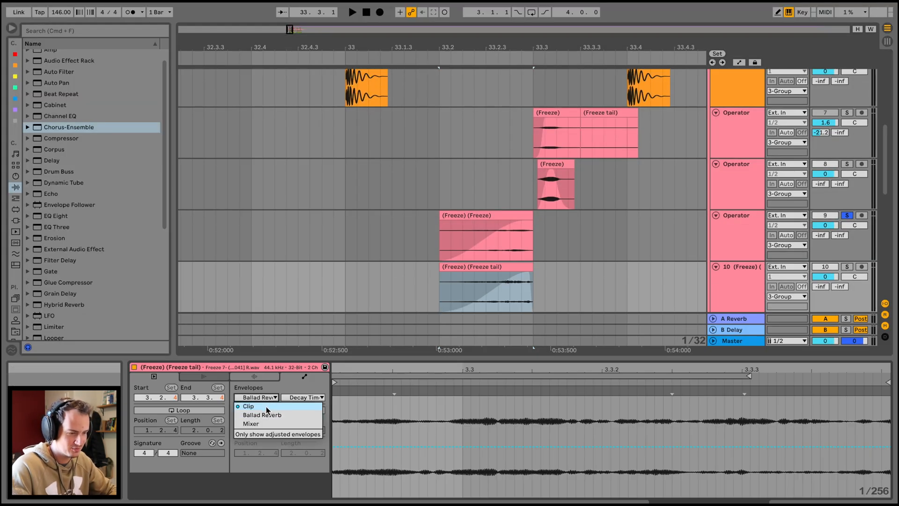
click(300, 405)
scroll(472, 445, left, 2)
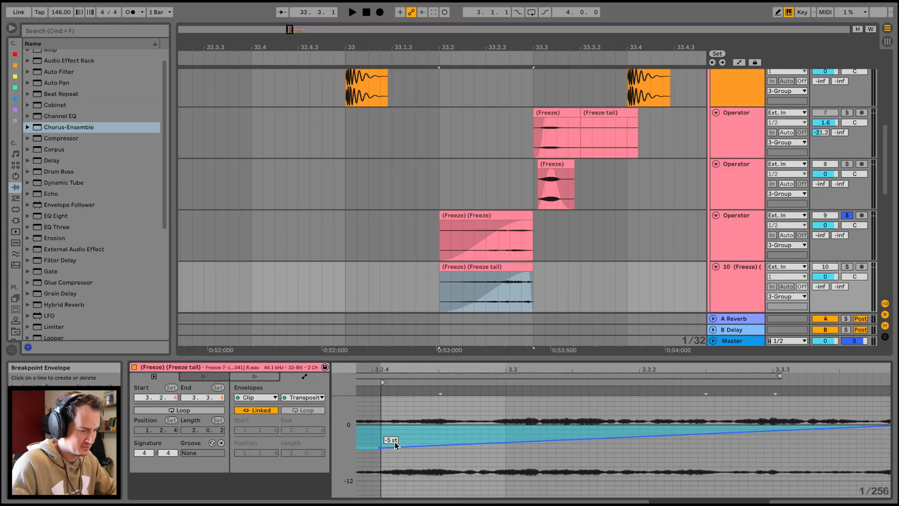
Set the reversed Operator clip's warp mode to Complex and draw its transposition envelope rising from -5 st to 0 st.
key(Up)
click(258, 398)
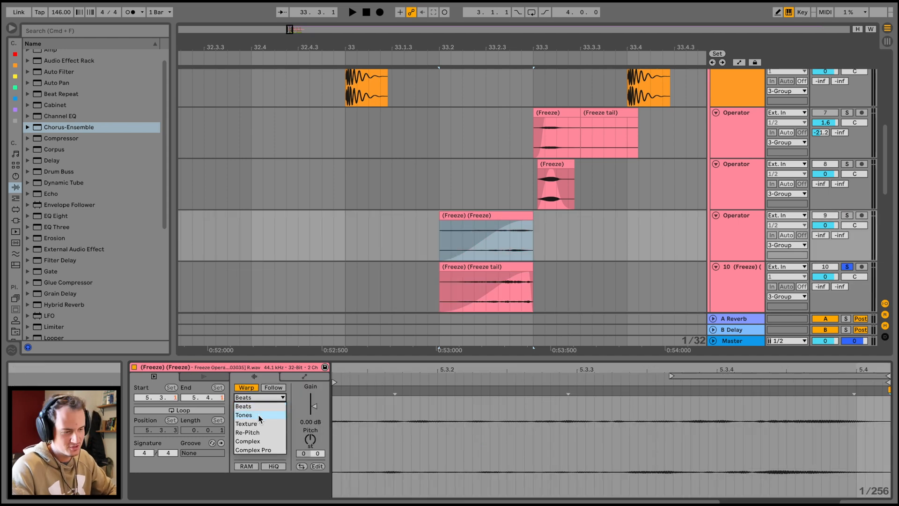
click(258, 414)
click(300, 380)
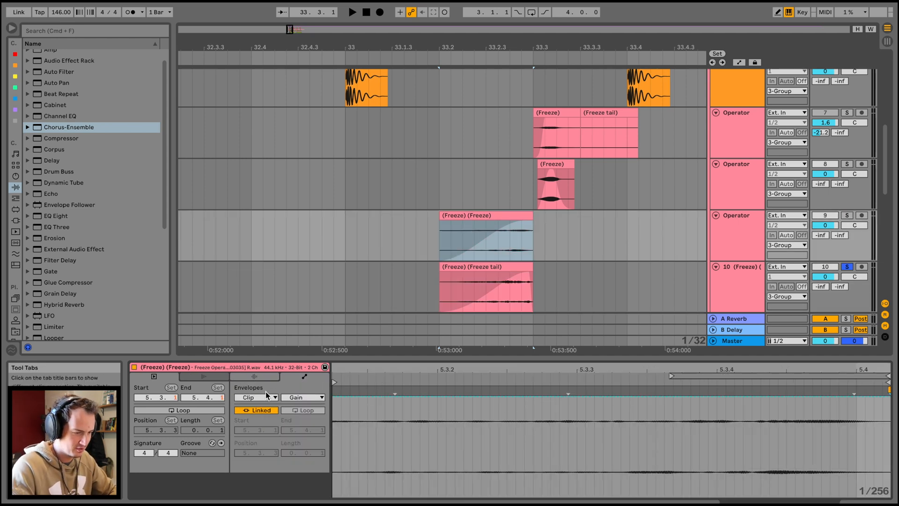
click(300, 397)
click(298, 414)
drag(365, 445, 365, 463)
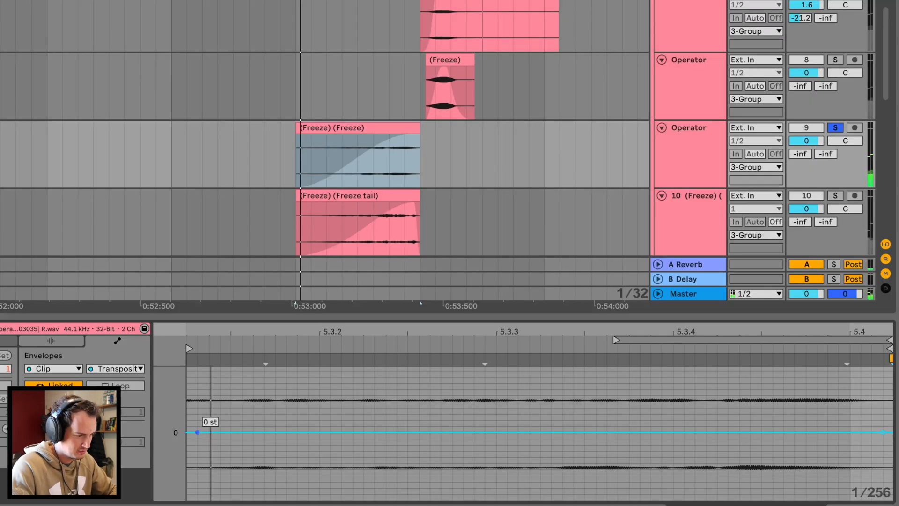
drag(197, 456, 197, 463)
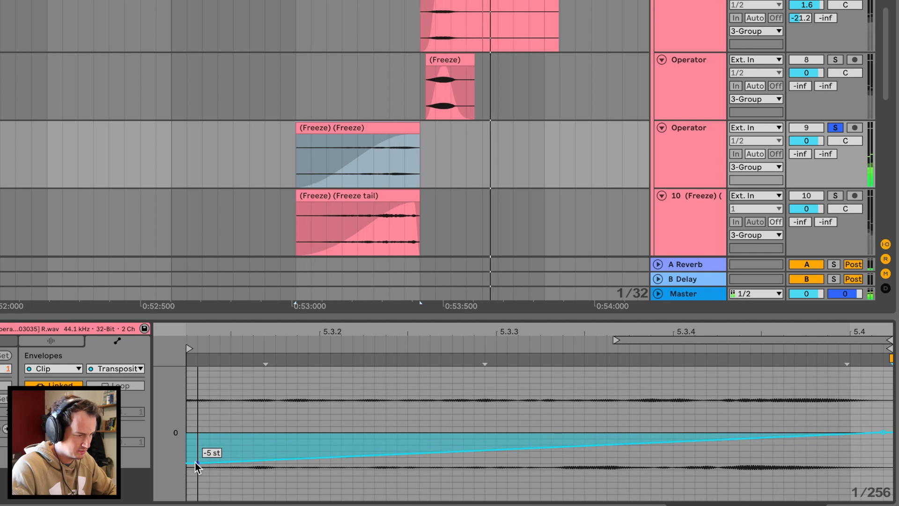
Trim the end of the reversed Operator clip and reposition it to run from just after 33.2 to just after 33.3, checking by playback.
click(334, 133)
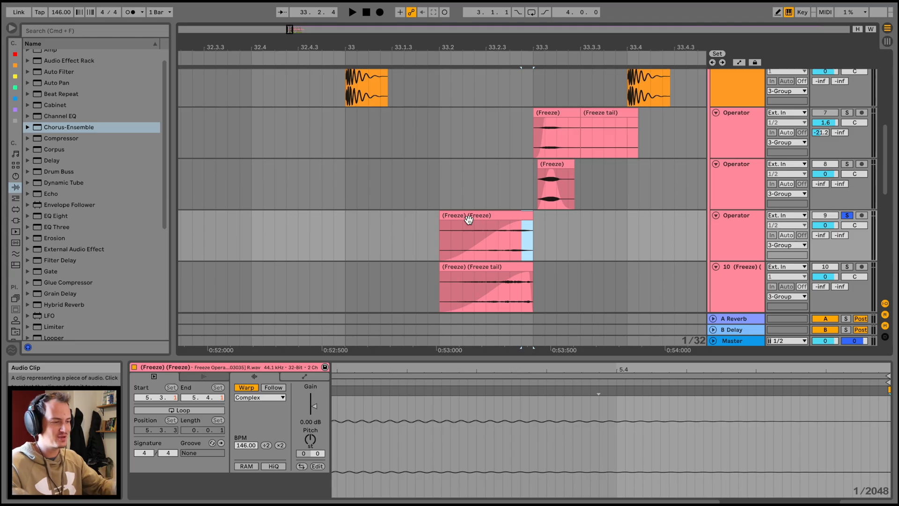
click(534, 182)
click(514, 229)
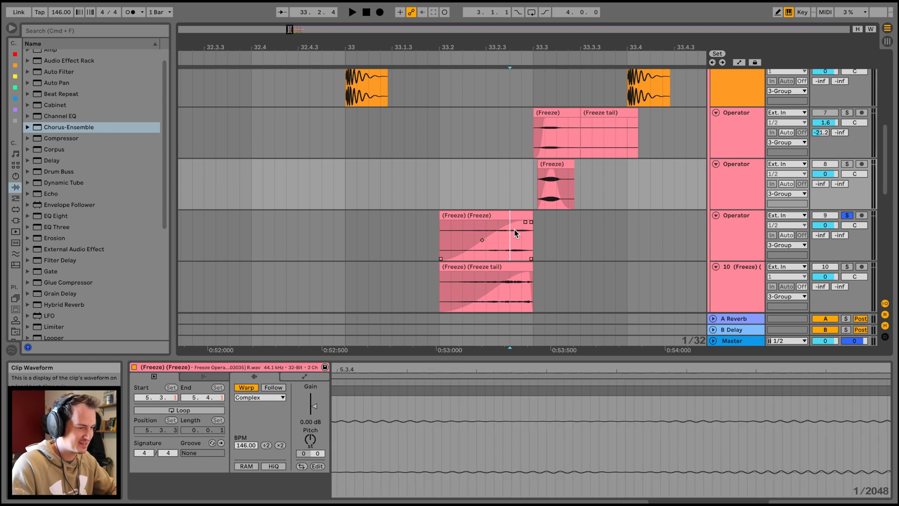
drag(531, 217, 436, 213)
click(445, 214)
key(space)
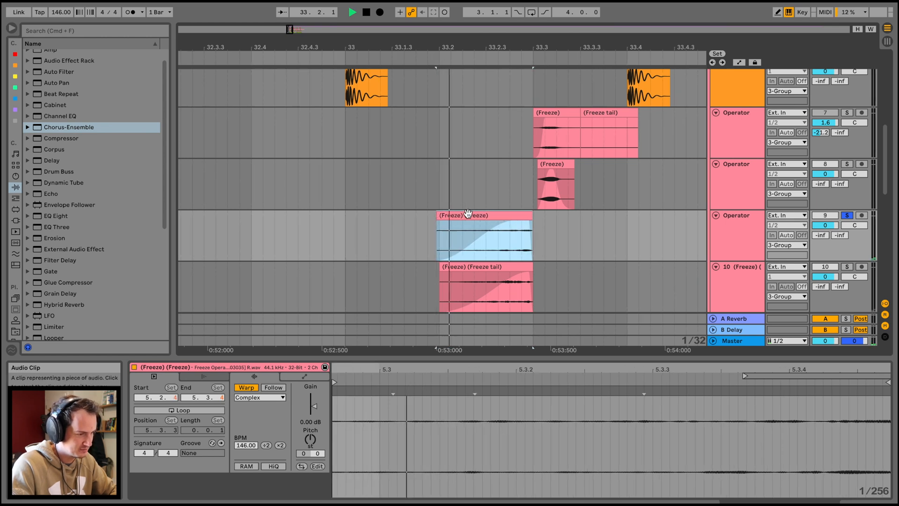
key(space)
drag(527, 215, 512, 215)
key(space)
Move the transposition envelope's low breakpoint to the reversed clip's new start and add a 0 st breakpoint at its end.
double_click(519, 215)
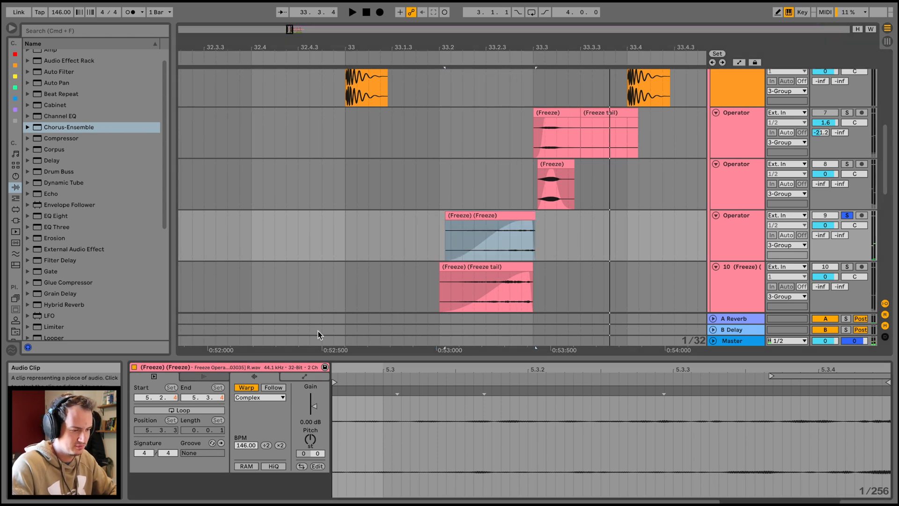
click(313, 374)
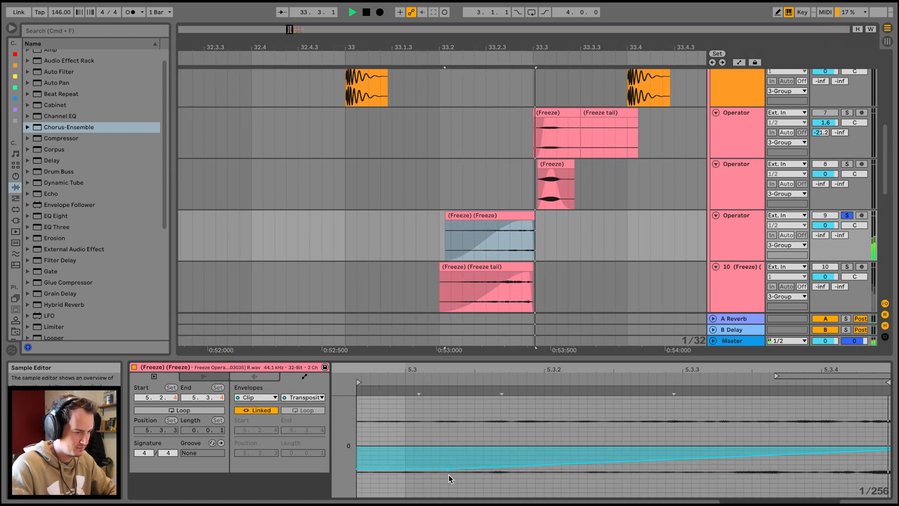
key(space)
drag(449, 467, 359, 473)
key(space)
key(space)
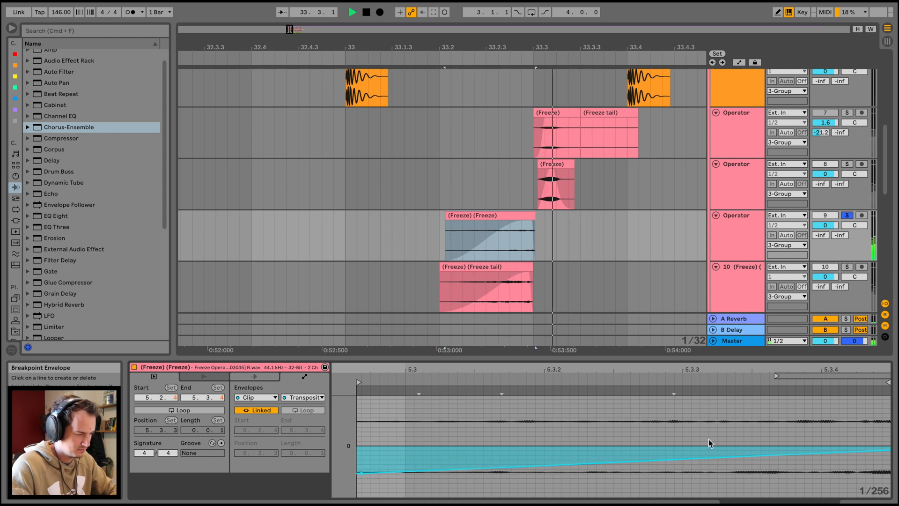
scroll(796, 449, right, 3)
click(786, 450)
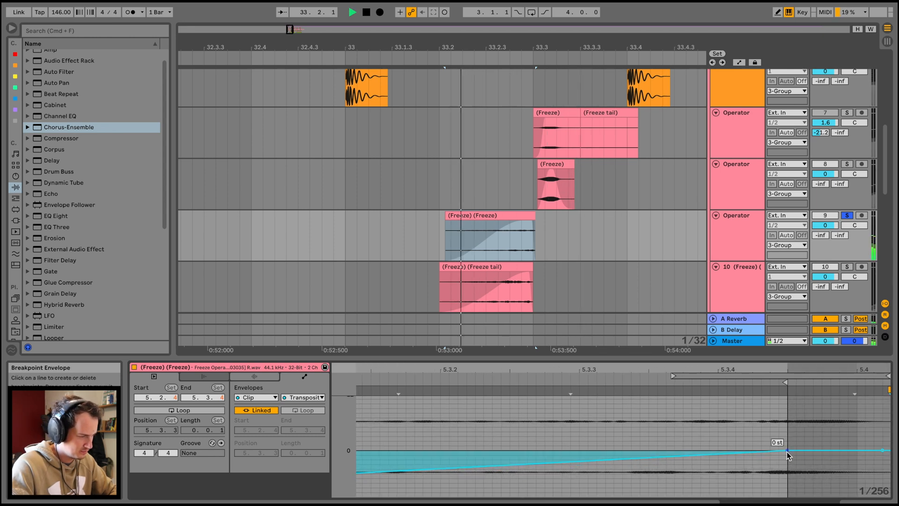
Copy the Operator snare's Ballad Reverb onto the reversed Operator track, set the copy's dry/wet to 56%, and audition both tracks soloed.
click(846, 164)
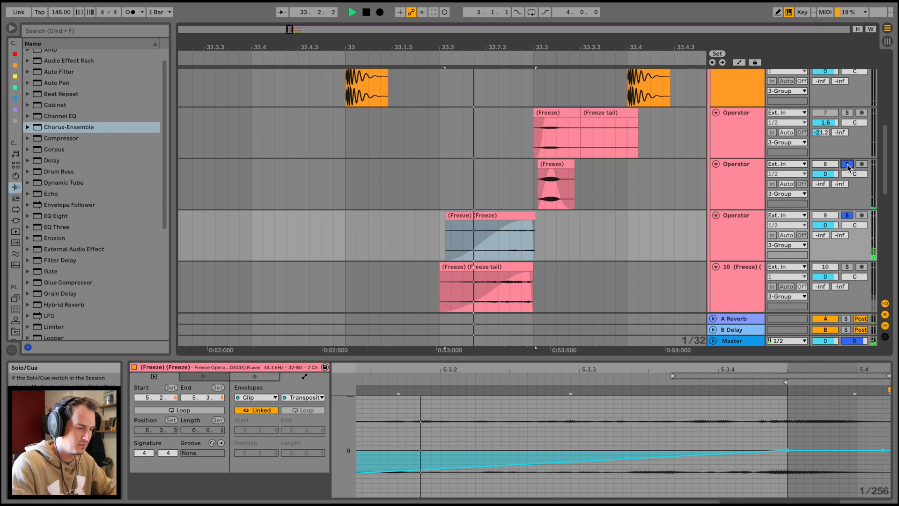
key(space)
double_click(737, 221)
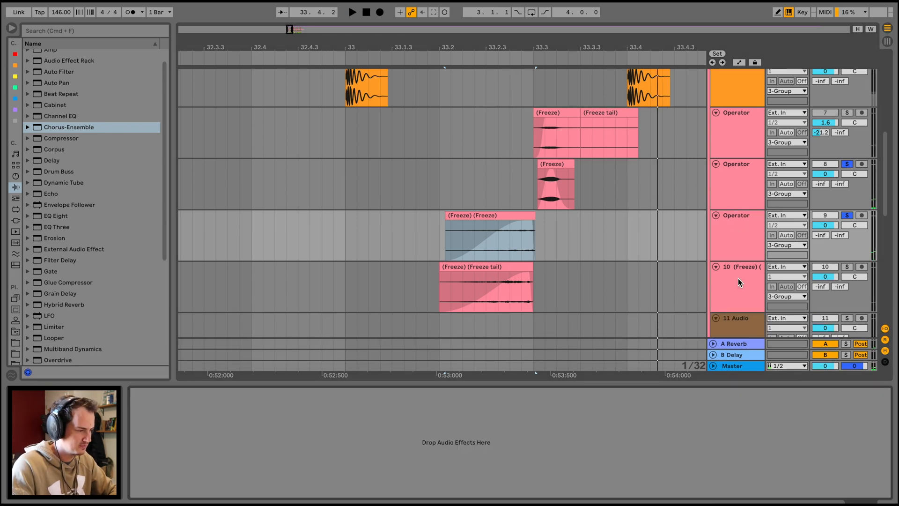
click(743, 202)
click(591, 392)
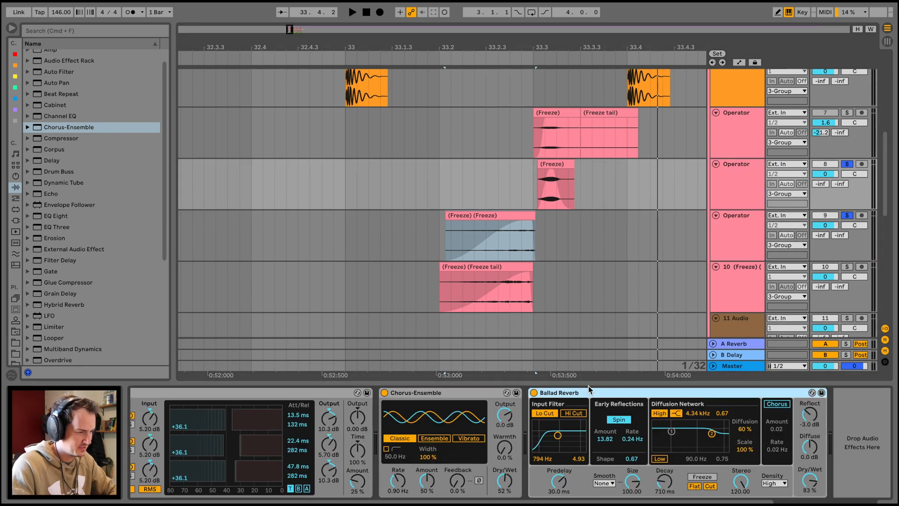
drag(498, 240, 498, 240)
key(space)
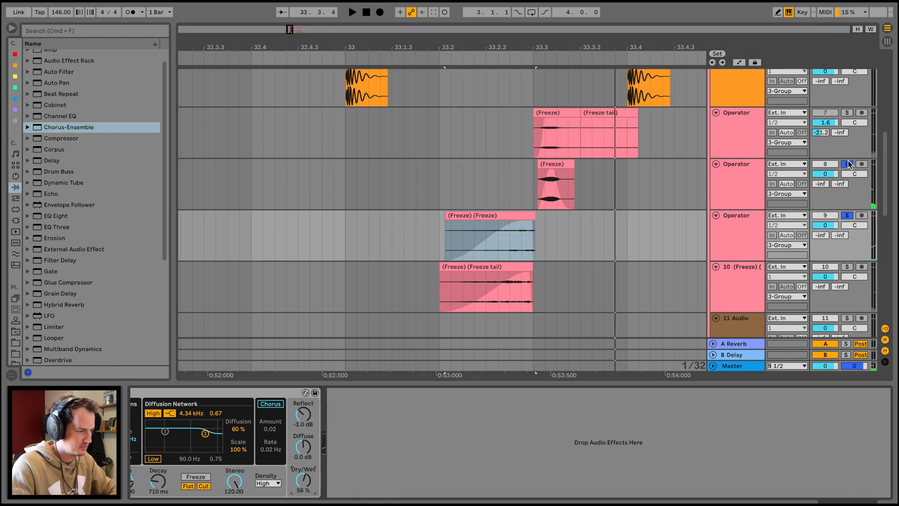
click(847, 163)
Move the older reversed freeze-tail track above the two new Operator layers and play the arrangement from just before bar 33.
drag(750, 277, 742, 161)
drag(594, 49, 593, 40)
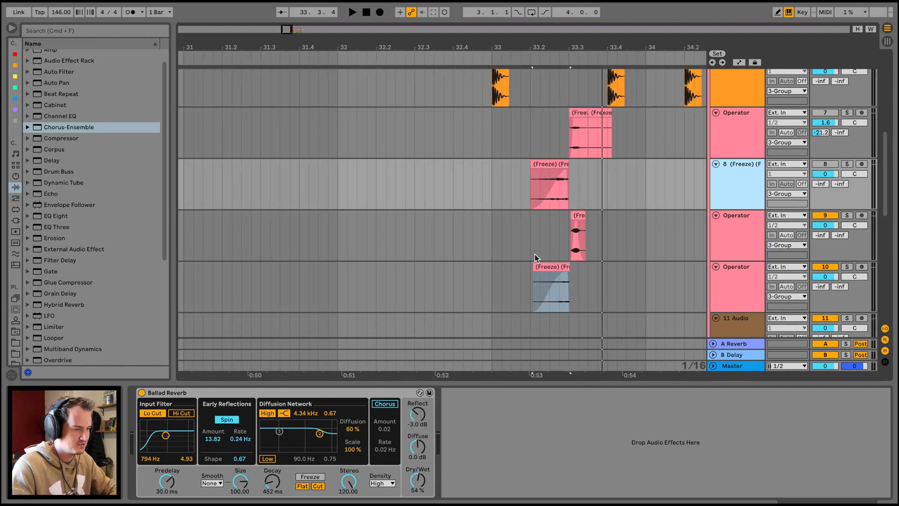
click(485, 281)
key(space)
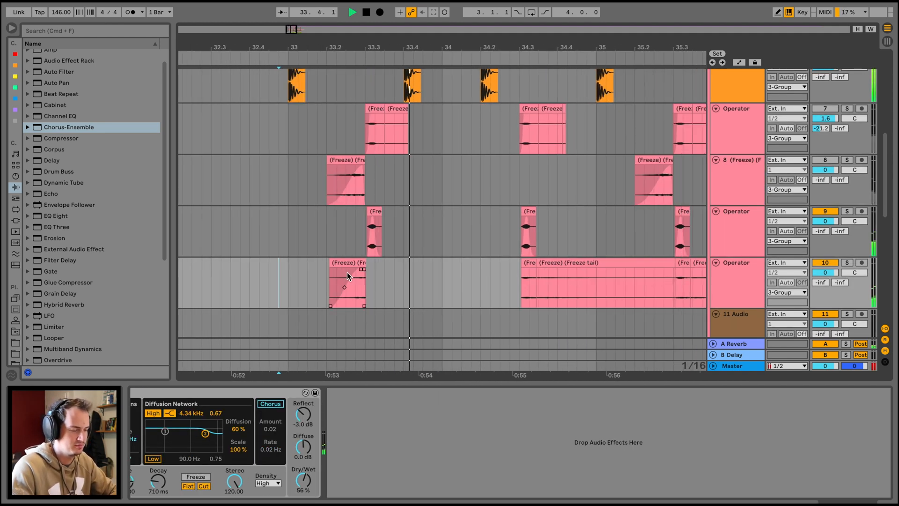
key(space)
Add Auto Pan after the Ballad Reverb on the reversed Operator track.
drag(351, 45, 351, 65)
drag(54, 98, 495, 426)
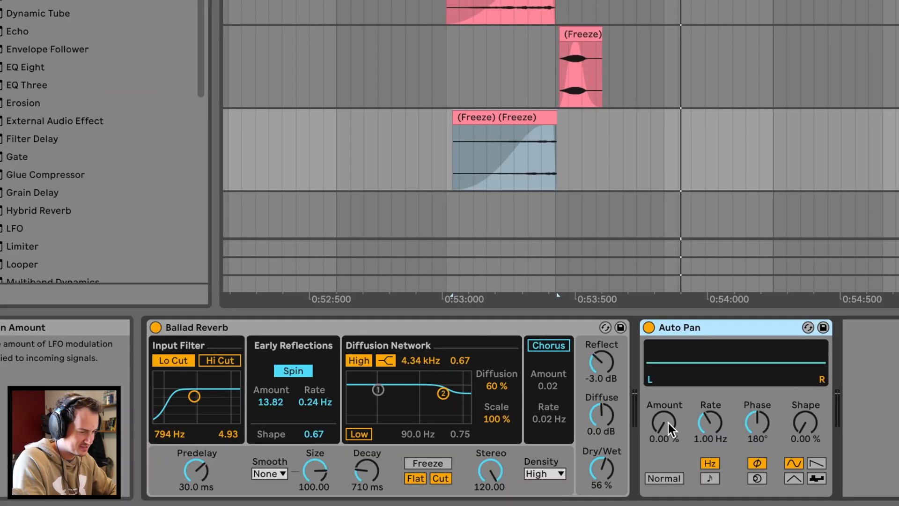
Set Auto Pan to a tempo-synced 1/16 rate with 0° phase, 88.1% amount and 209° offset while auditioning the reversed clip.
drag(755, 428, 755, 463)
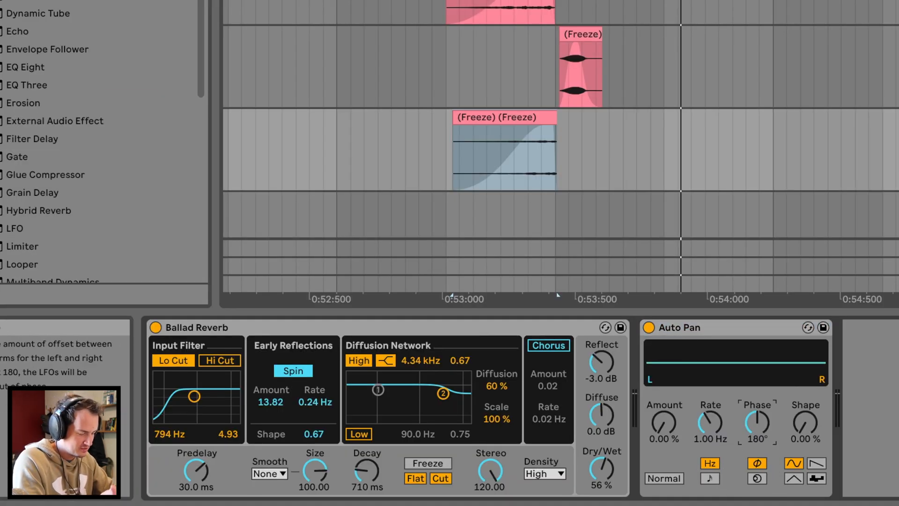
click(709, 478)
drag(665, 423, 665, 382)
key(space)
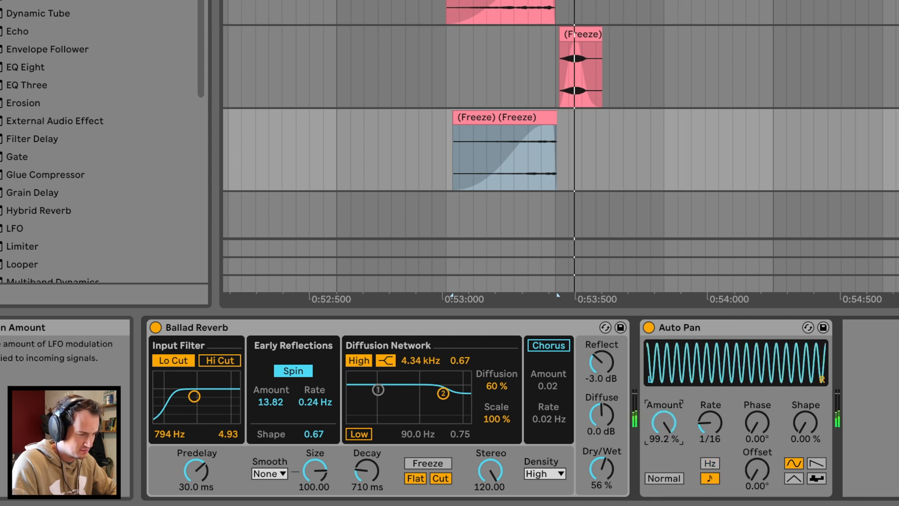
drag(770, 453, 761, 472)
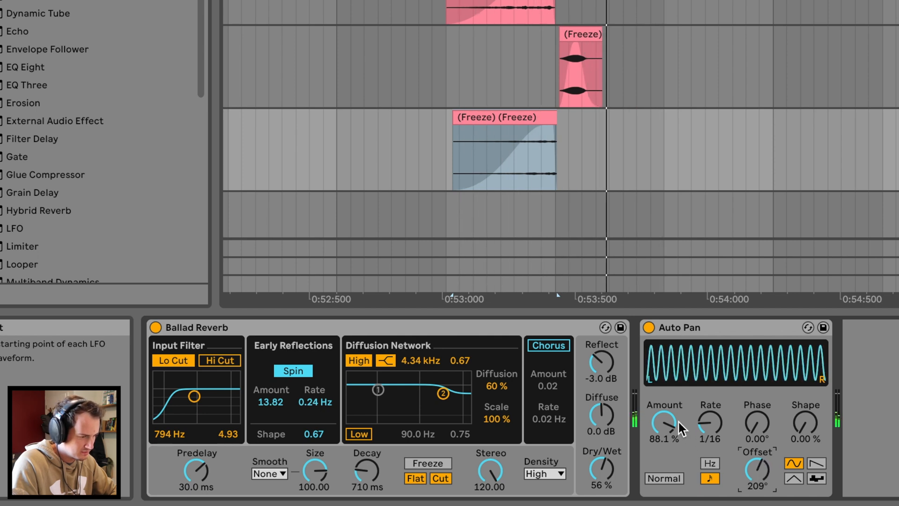
Automate the Auto Pan amount across the reversed Operator clip, pulling the envelope down from 88.1% within the clip.
click(553, 143)
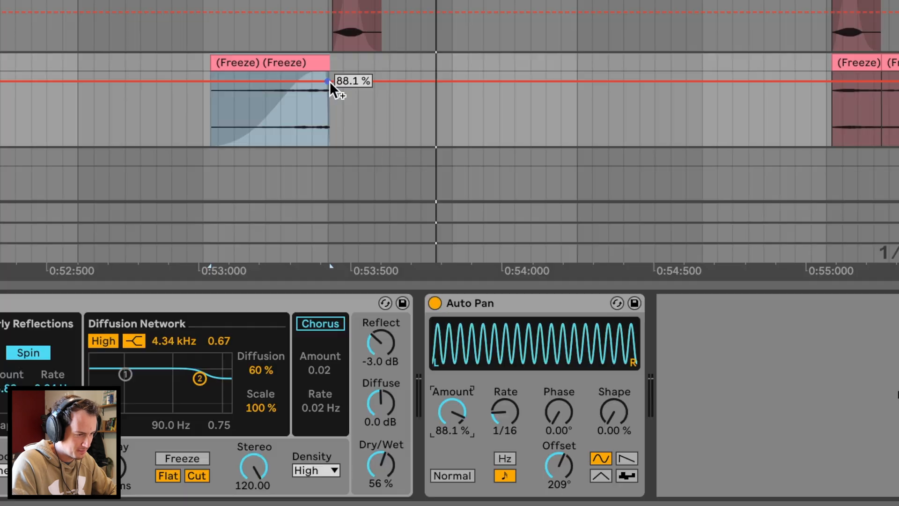
click(383, 274)
click(349, 274)
drag(265, 84, 267, 116)
drag(303, 88, 304, 88)
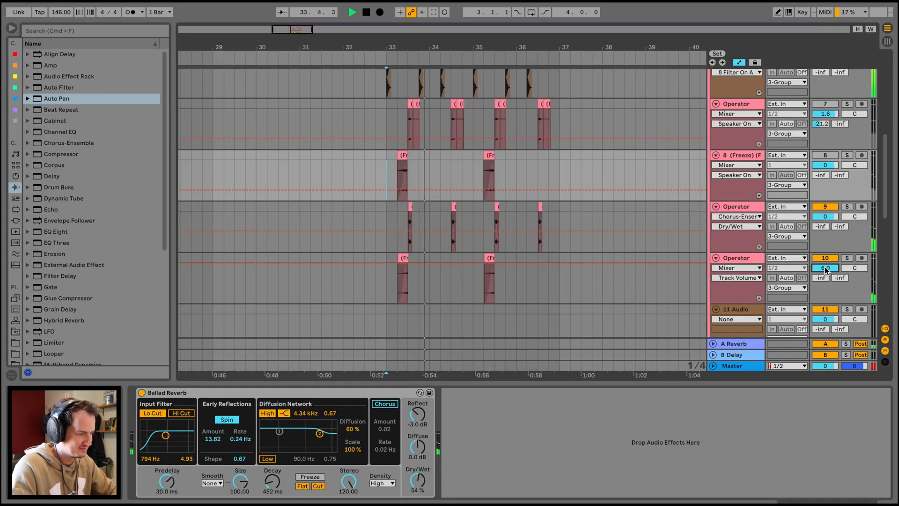
Listen to the Operator snare and reversed layers together with the CobaltDrum track from bar 33.
scroll(439, 224, up, 2)
scroll(440, 220, up, 2)
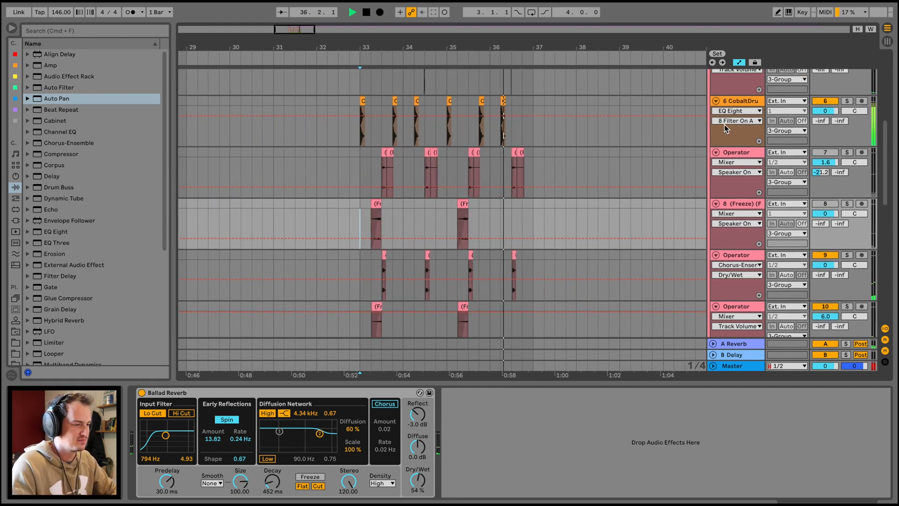